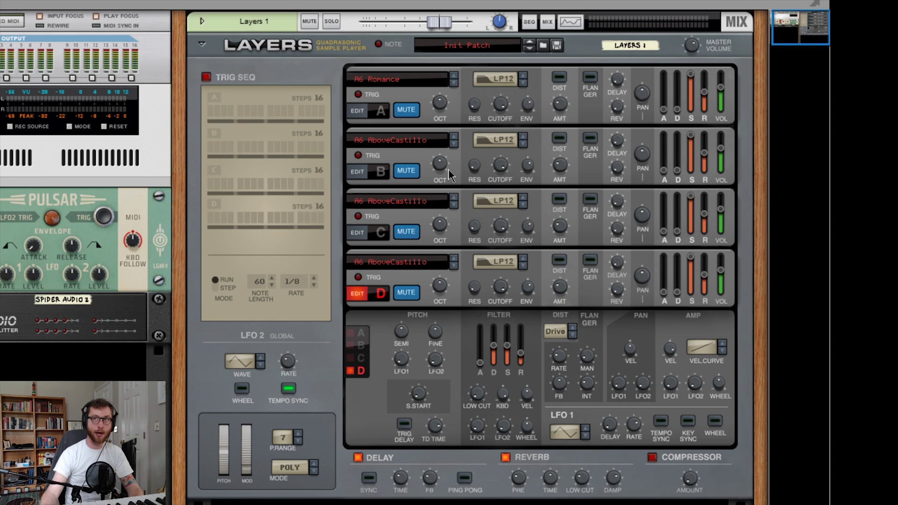
- Switch layer A's sample to J60 SawPad
{"action": "left_click", "coordinate": [449, 88]}
{"action": "left_click", "coordinate": [453, 83]}
{"action": "left_click", "coordinate": [454, 83]}
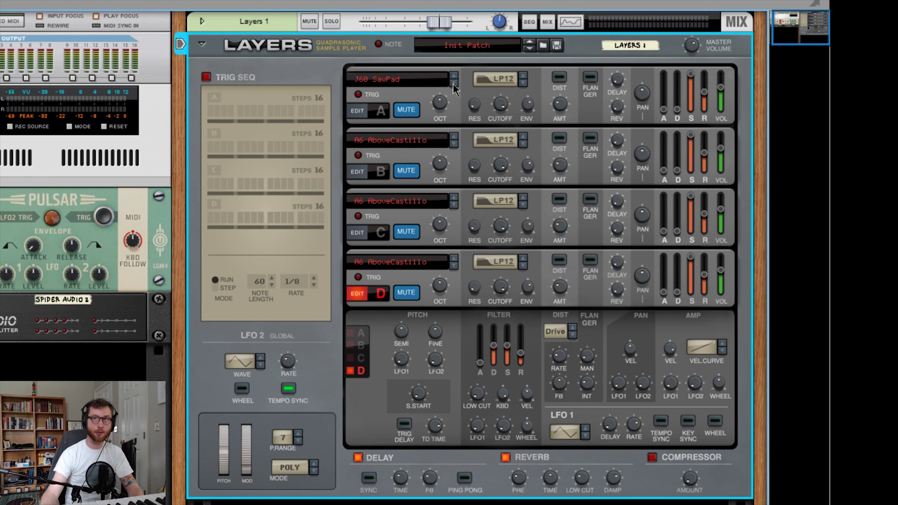
- Browse the list of available samples for layer A and close it without picking another one
{"action": "left_click", "coordinate": [403, 80]}
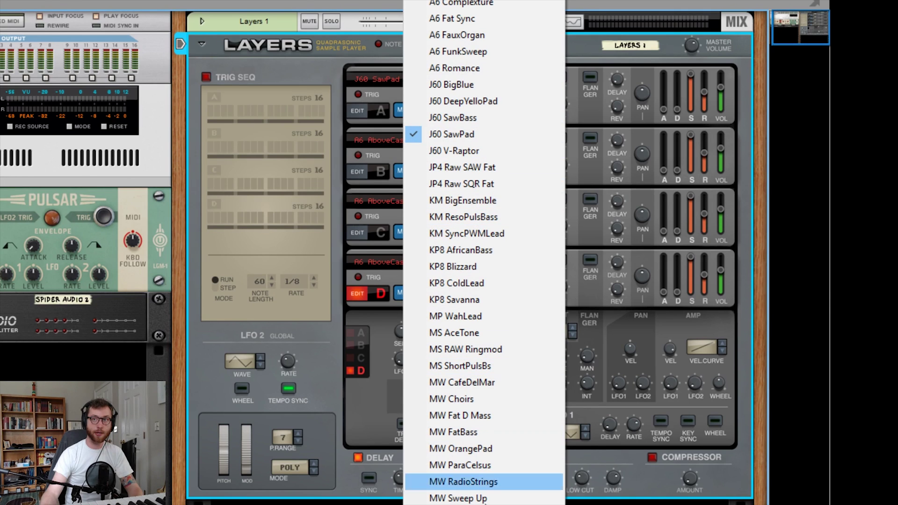
{"action": "scroll", "coordinate": [484, 253], "scroll_direction": "down", "scroll_amount": 6}
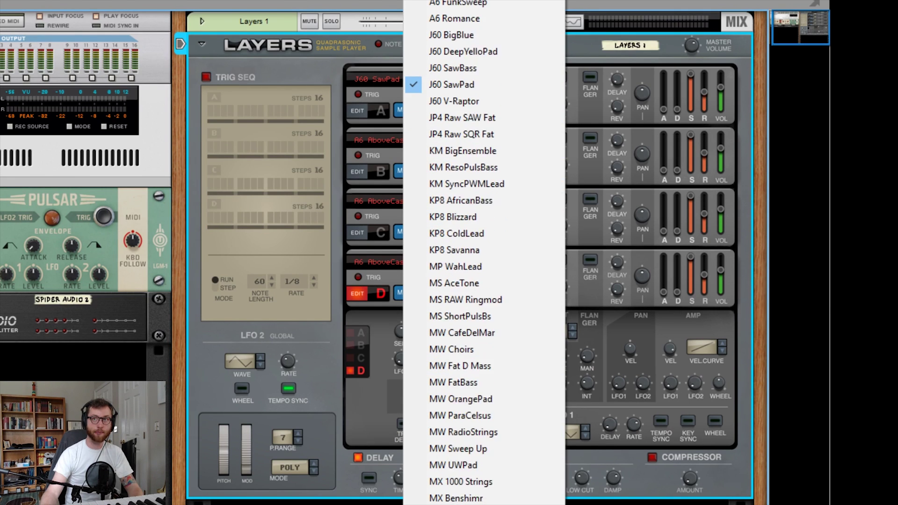
{"action": "scroll", "coordinate": [484, 252], "scroll_direction": "up", "scroll_amount": 6}
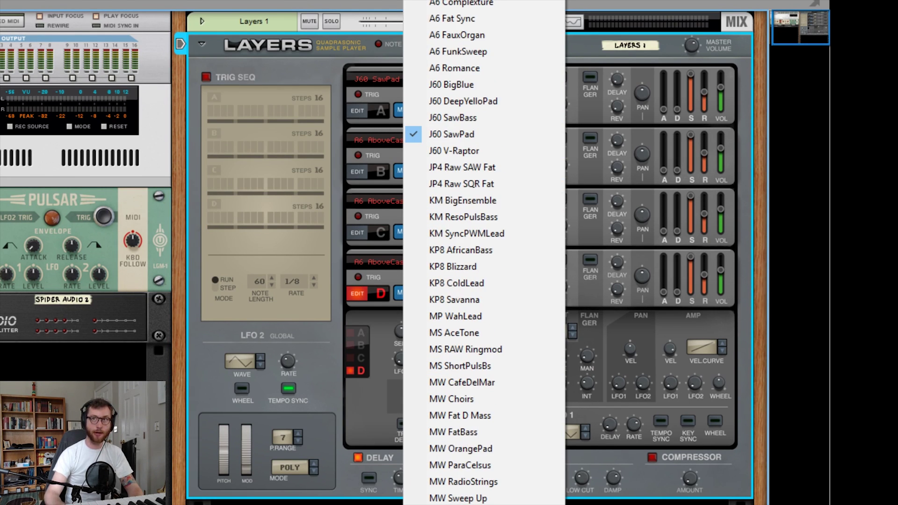
{"action": "scroll", "coordinate": [484, 252], "scroll_direction": "down", "scroll_amount": 5}
{"action": "scroll", "coordinate": [484, 252], "scroll_direction": "up", "scroll_amount": 5}
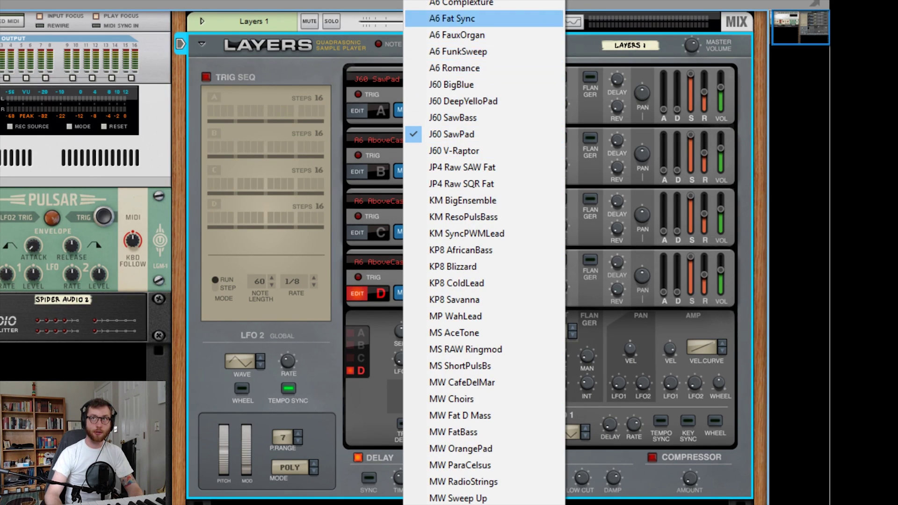
{"action": "scroll", "coordinate": [484, 253], "scroll_direction": "down", "scroll_amount": 7}
{"action": "left_click", "coordinate": [398, 81]}
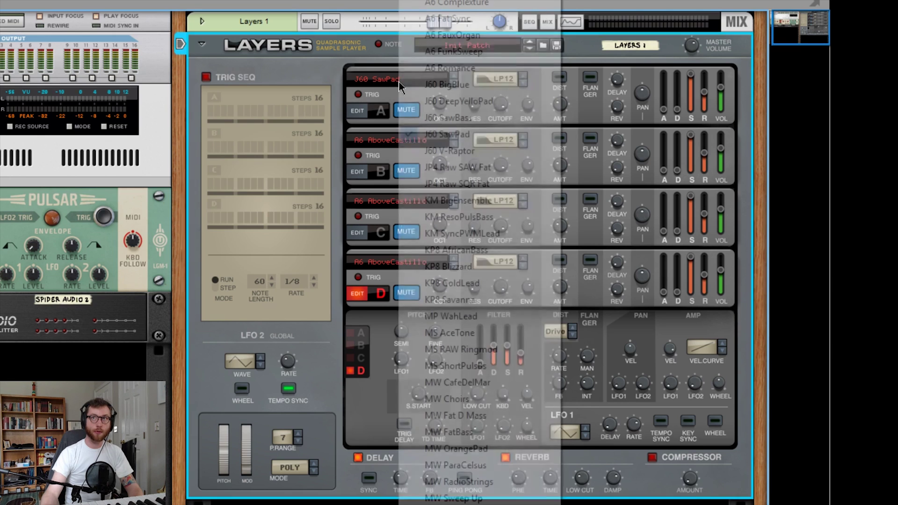
{"action": "left_click", "coordinate": [399, 81]}
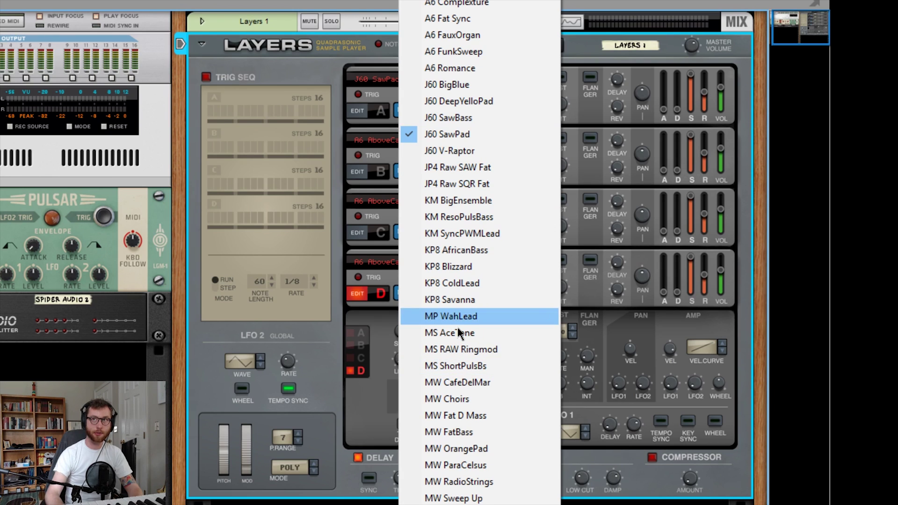
{"action": "scroll", "coordinate": [457, 328], "scroll_direction": "down", "scroll_amount": 7}
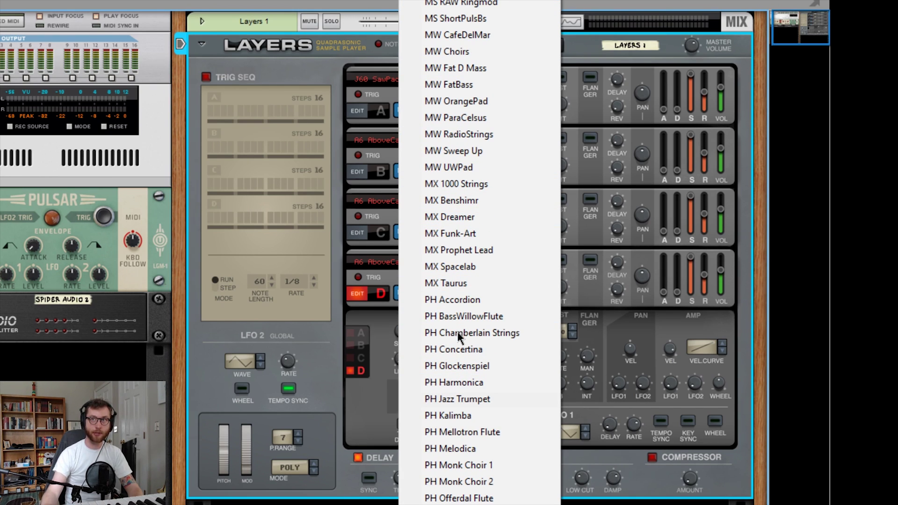
{"action": "left_click", "coordinate": [395, 311]}
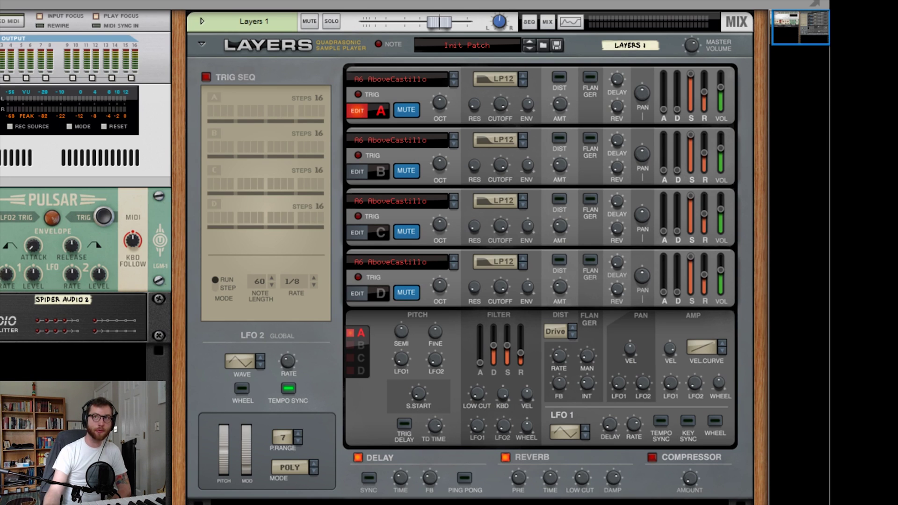
{"action": "left_click", "coordinate": [404, 112]}
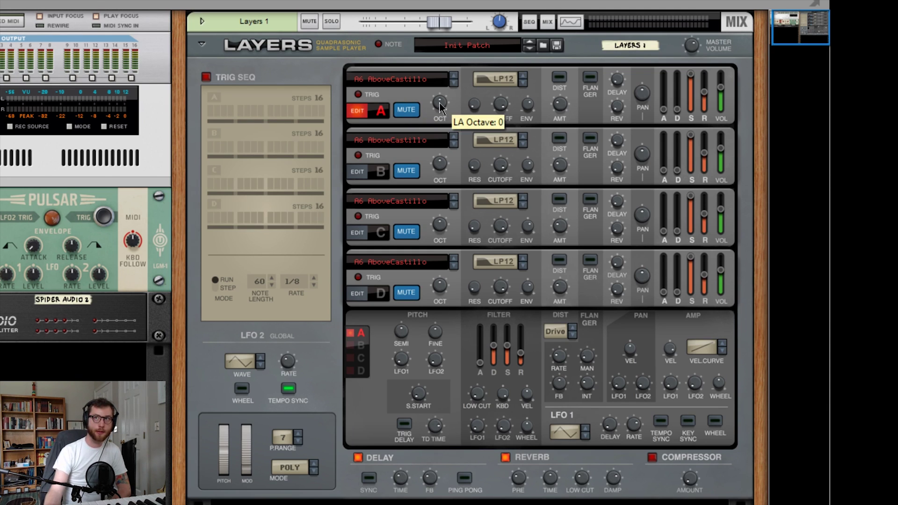
{"action": "left_click_drag", "start_coordinate": [436, 105], "coordinate": [471, 104]}
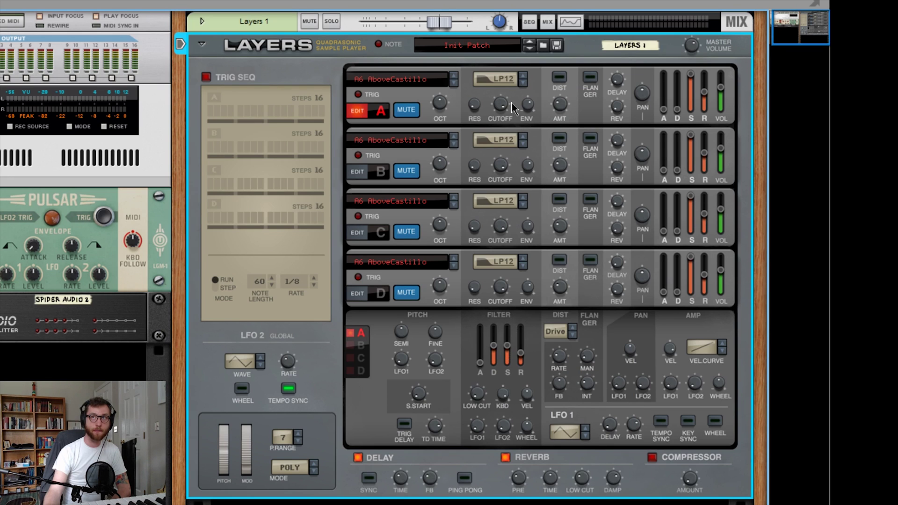
- Cycle layer A's filter type through LP18 to HP and return it to LP12
{"action": "left_click", "coordinate": [523, 80]}
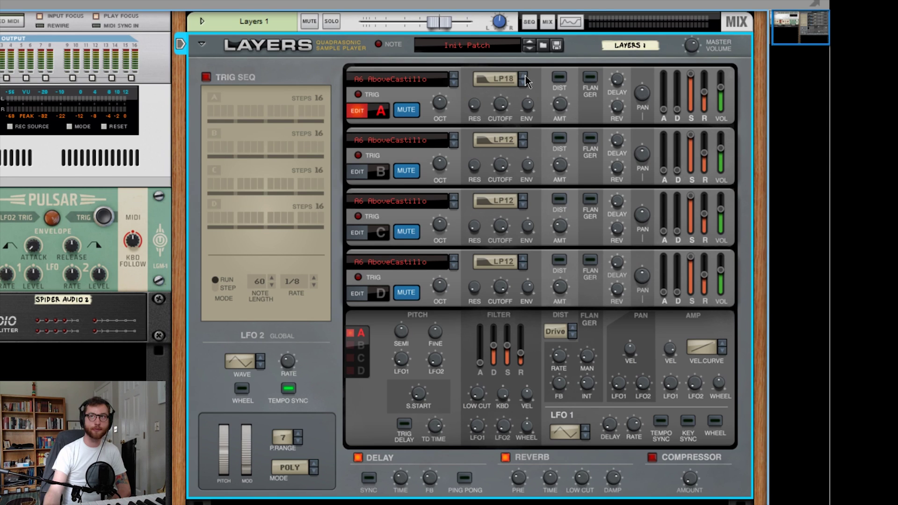
{"action": "left_click", "coordinate": [525, 80]}
{"action": "left_click", "coordinate": [524, 83]}
{"action": "left_click", "coordinate": [523, 84]}
{"action": "left_click", "coordinate": [523, 83]}
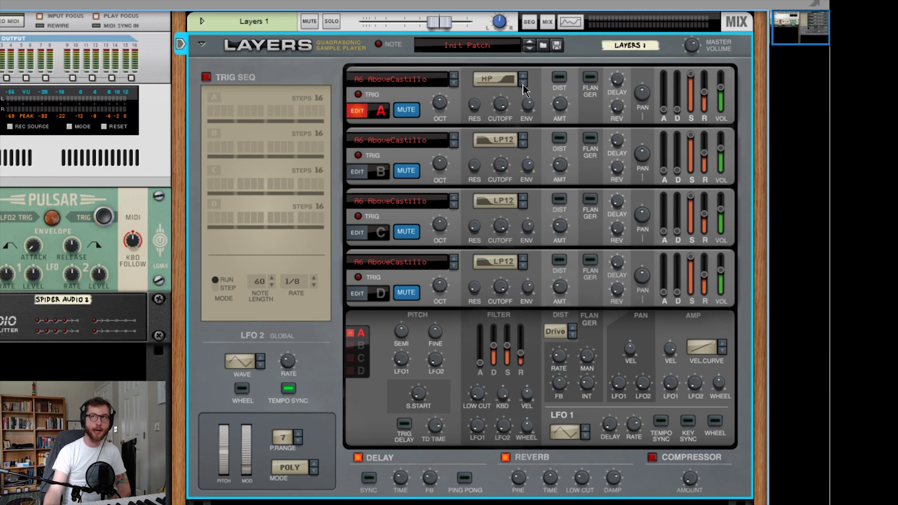
{"action": "left_click", "coordinate": [526, 79]}
{"action": "left_click", "coordinate": [526, 77]}
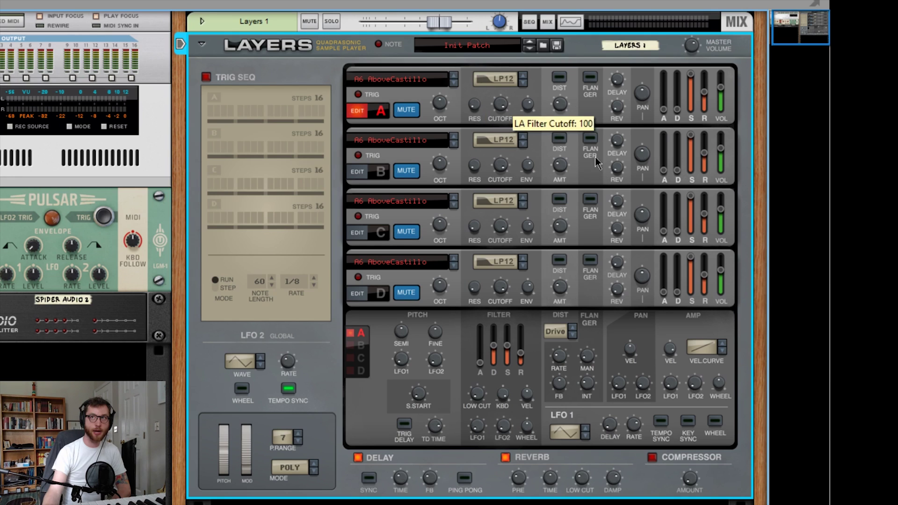
- Examine layer A's filter cutoff and envelope, distortion amount, delay, reverb, pan and volume controls
{"action": "left_click_drag", "start_coordinate": [500, 111], "coordinate": [503, 107]}
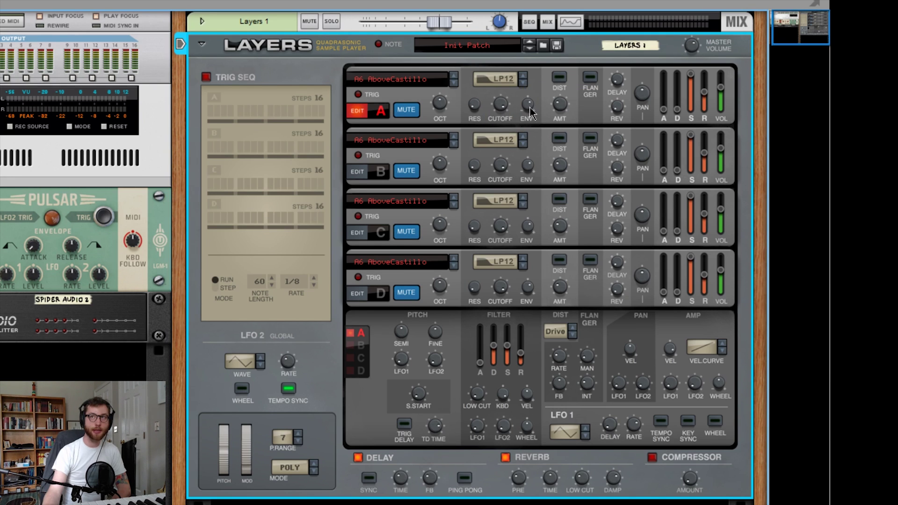
{"action": "mouse_move", "coordinate": [529, 112]}
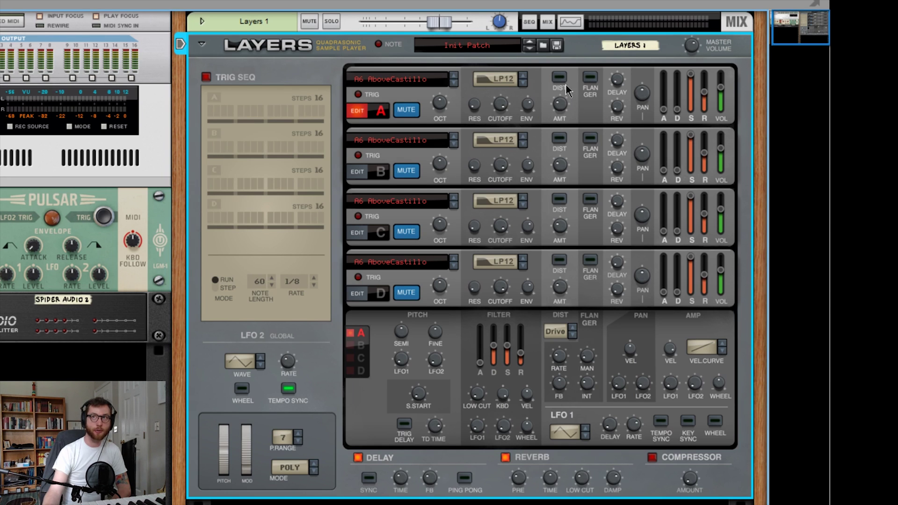
{"action": "mouse_move", "coordinate": [560, 117]}
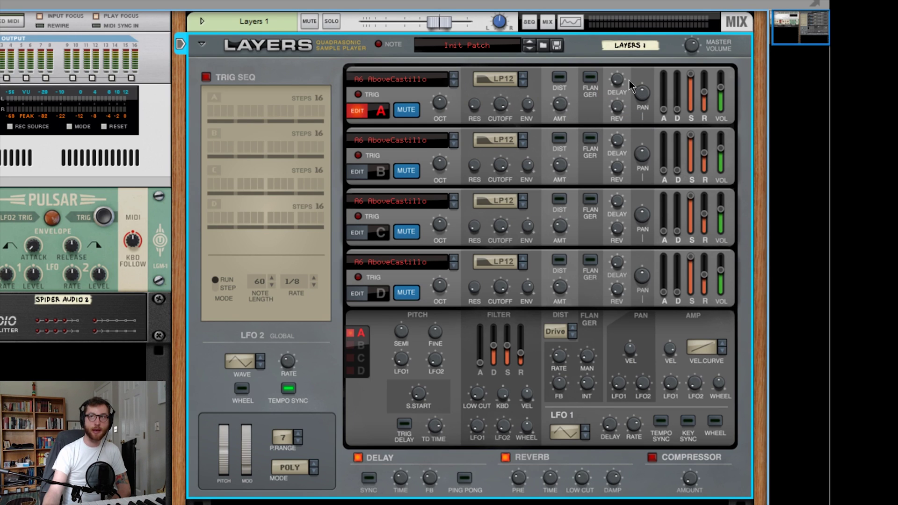
{"action": "mouse_move", "coordinate": [634, 108]}
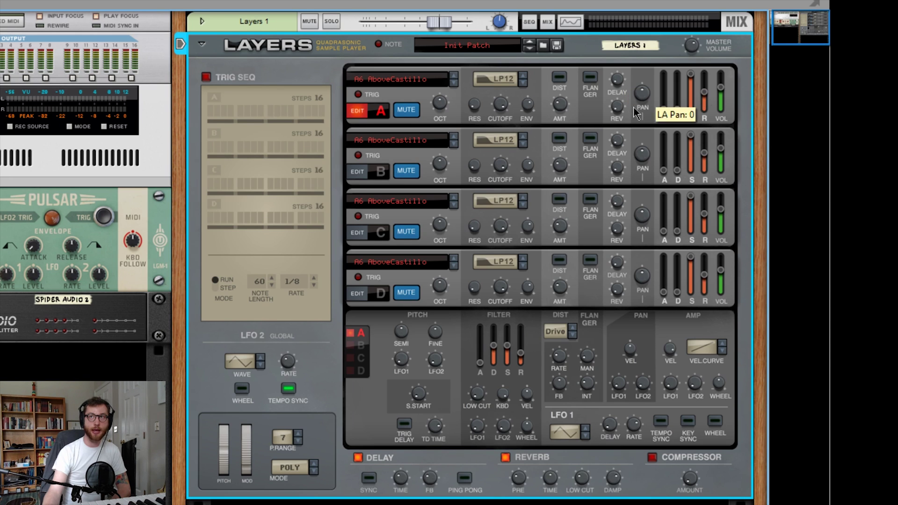
{"action": "mouse_move", "coordinate": [620, 83]}
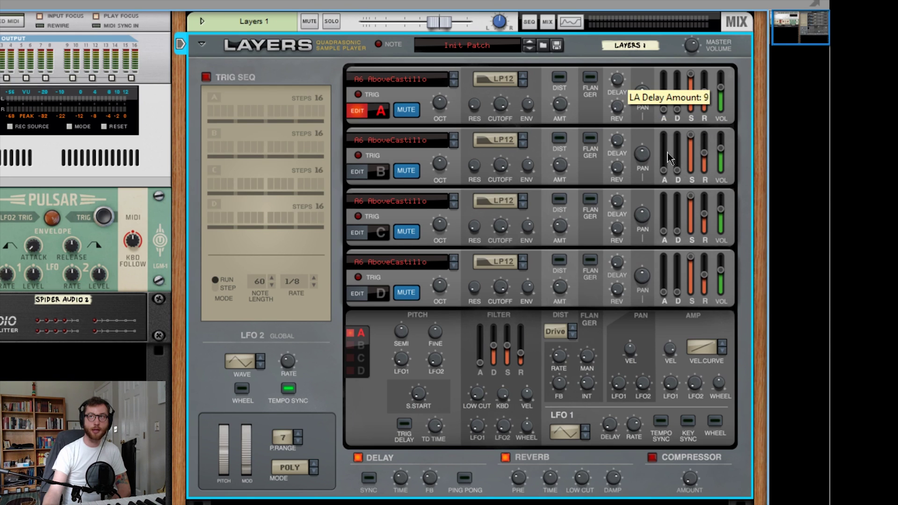
{"action": "mouse_move", "coordinate": [641, 90]}
{"action": "left_mouse_down"}
{"action": "mouse_move", "coordinate": [640, 106]}
{"action": "mouse_move", "coordinate": [644, 88]}
{"action": "left_mouse_up"}
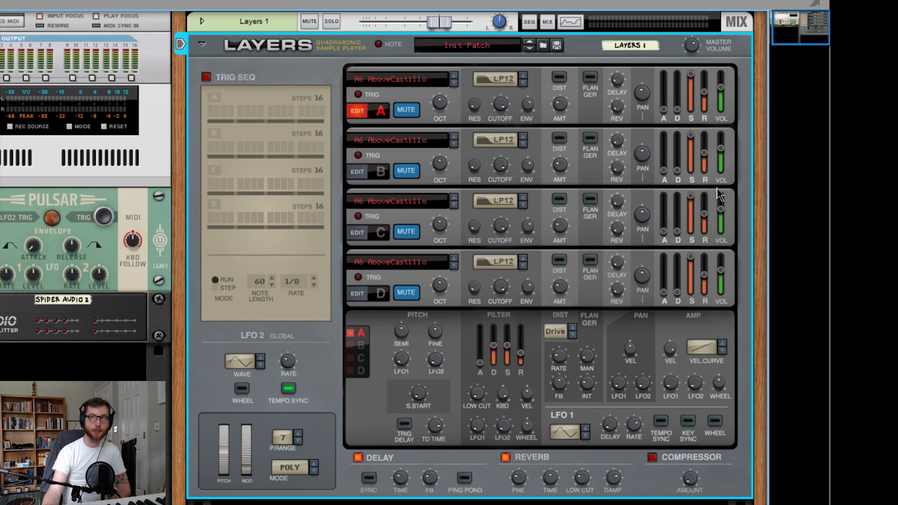
{"action": "mouse_move", "coordinate": [719, 93]}
{"action": "left_mouse_down"}
{"action": "mouse_move", "coordinate": [717, 105]}
{"action": "mouse_move", "coordinate": [726, 93]}
{"action": "left_mouse_up"}
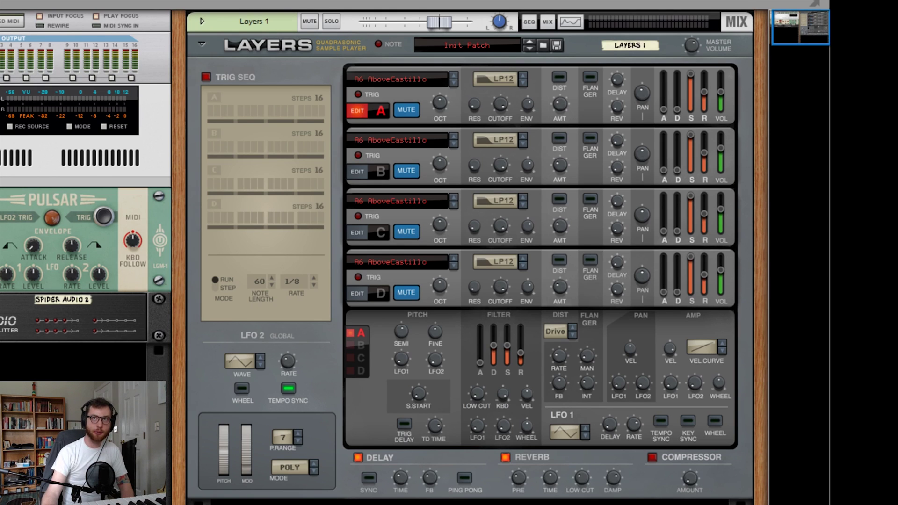
- Show the detailed settings of each layer in turn, ending with layer B in the editor
{"action": "left_click", "coordinate": [357, 171]}
{"action": "left_click", "coordinate": [358, 232]}
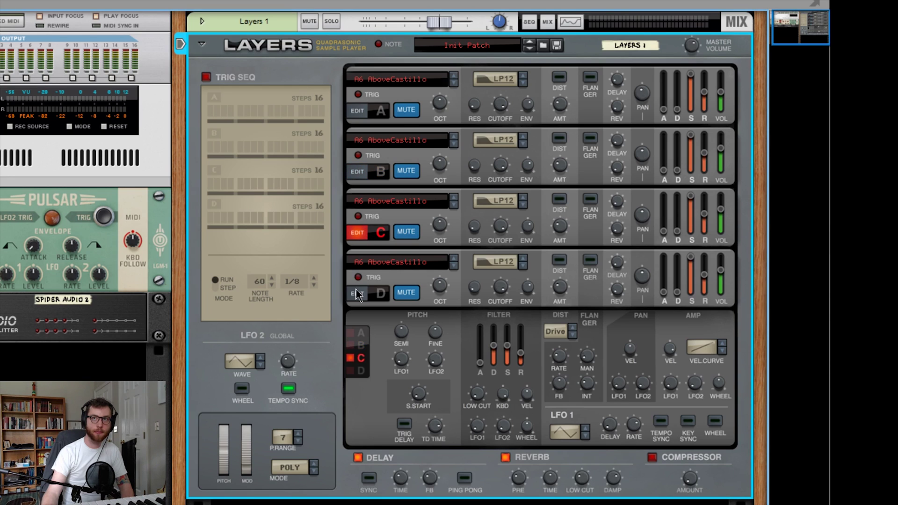
{"action": "left_click", "coordinate": [357, 293]}
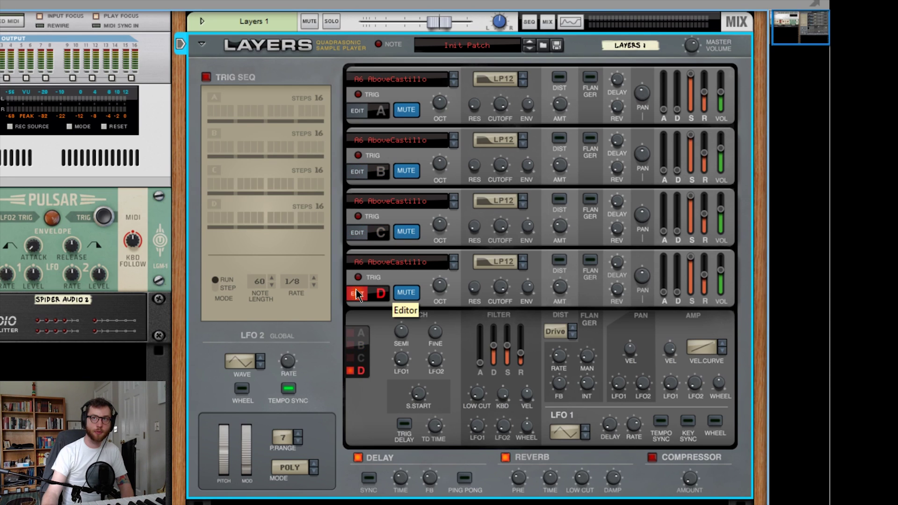
{"action": "left_click", "coordinate": [351, 358]}
{"action": "left_click", "coordinate": [351, 346]}
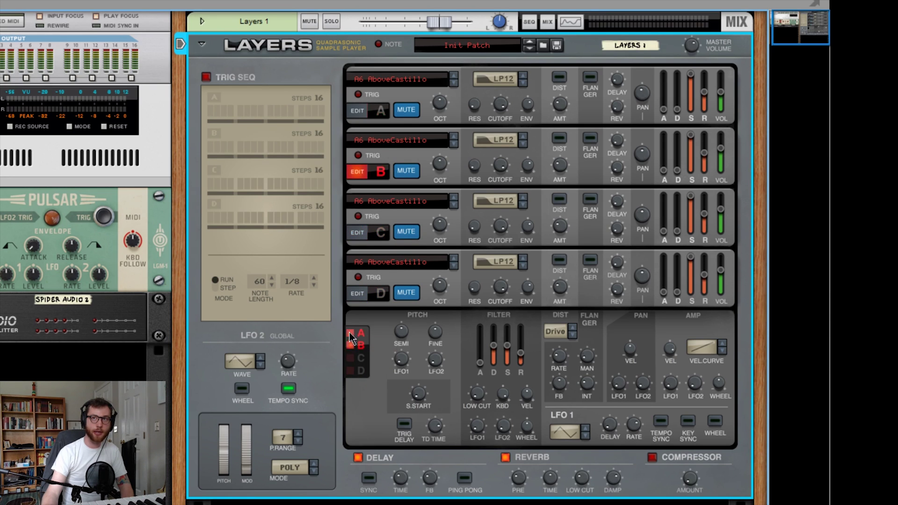
{"action": "left_click", "coordinate": [350, 334]}
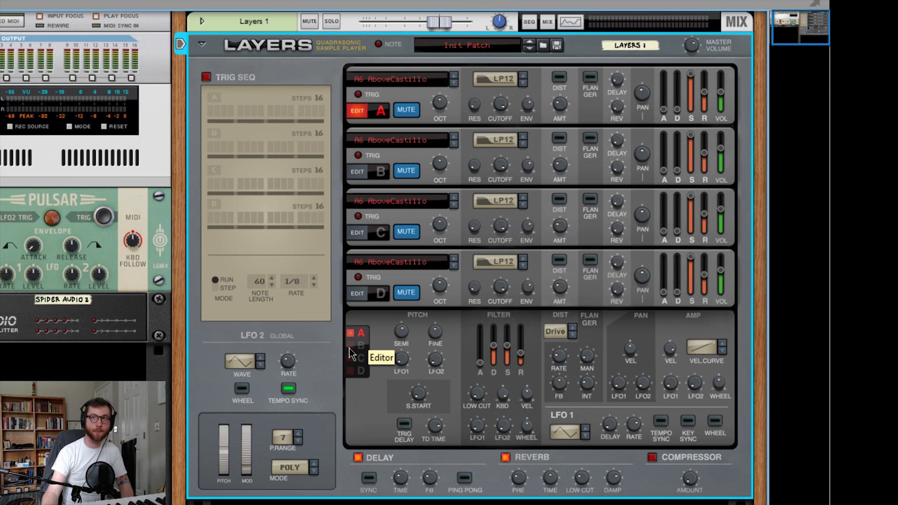
{"action": "left_click", "coordinate": [351, 346]}
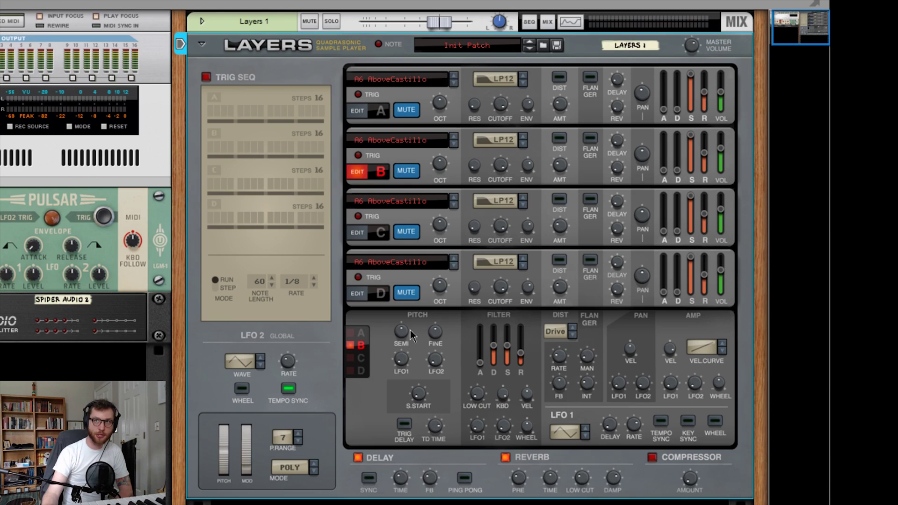
- Examine layer B's pitch controls and its filter's LFO and mod wheel amounts
{"action": "left_click_drag", "start_coordinate": [405, 330], "coordinate": [449, 333]}
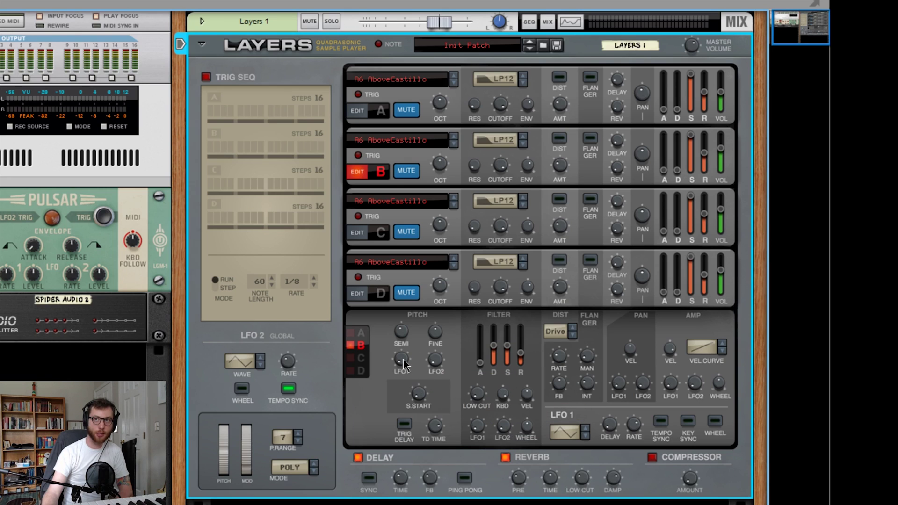
{"action": "left_click_drag", "start_coordinate": [402, 359], "coordinate": [403, 339]}
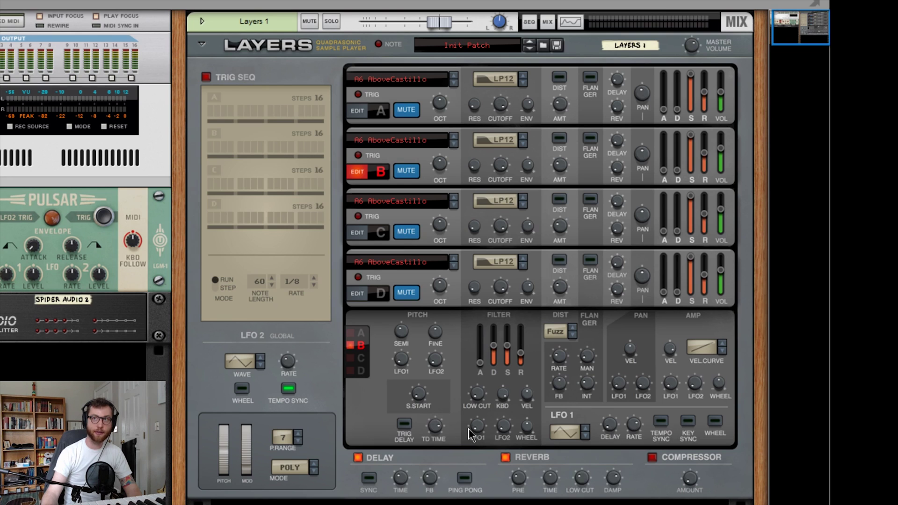
{"action": "mouse_move", "coordinate": [478, 441]}
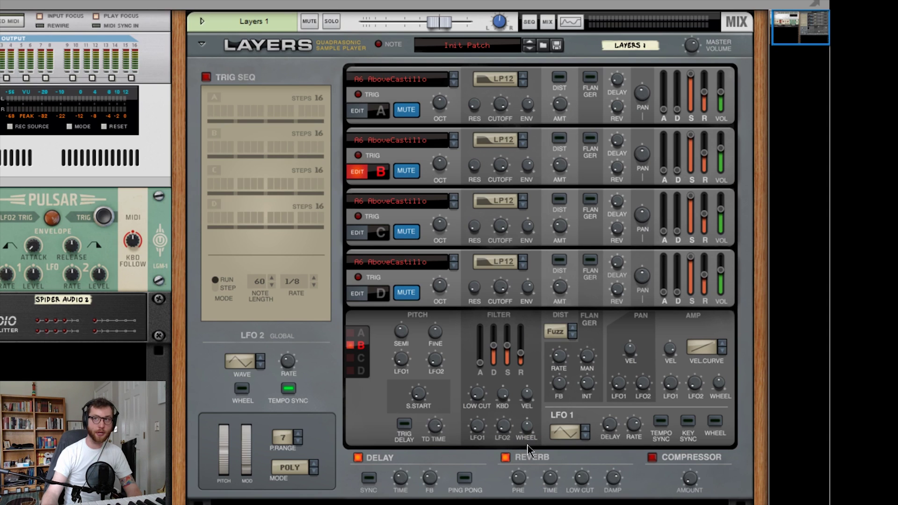
{"action": "mouse_move", "coordinate": [530, 435]}
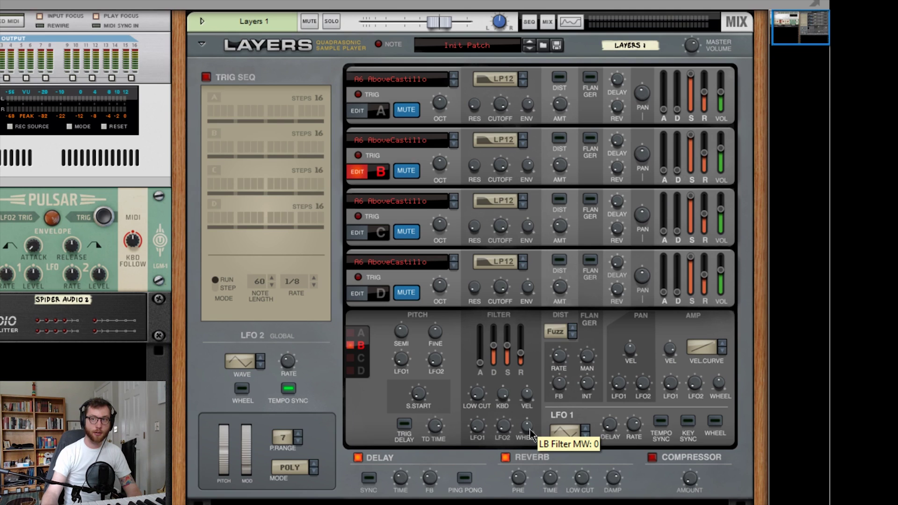
- Set layer A's distortion type to Fuzz and inspect its flanger controls
{"action": "left_click", "coordinate": [357, 110]}
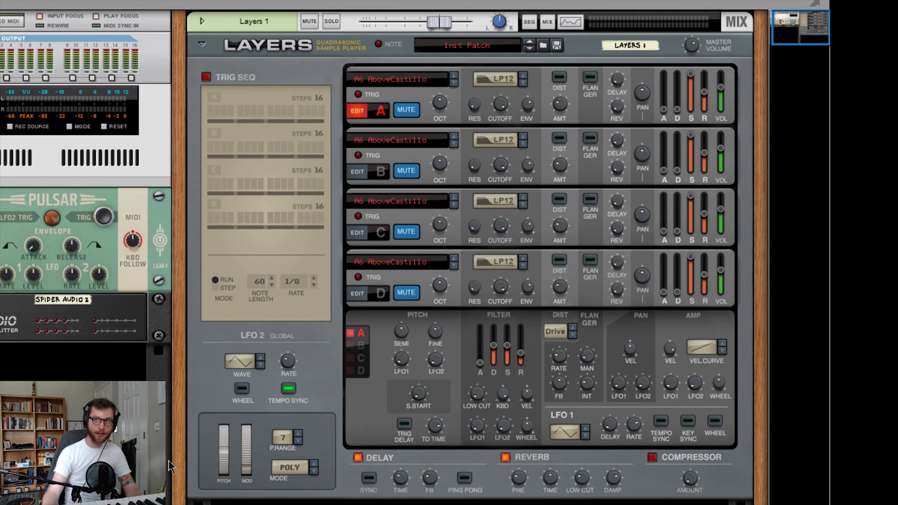
{"action": "left_click", "coordinate": [578, 330]}
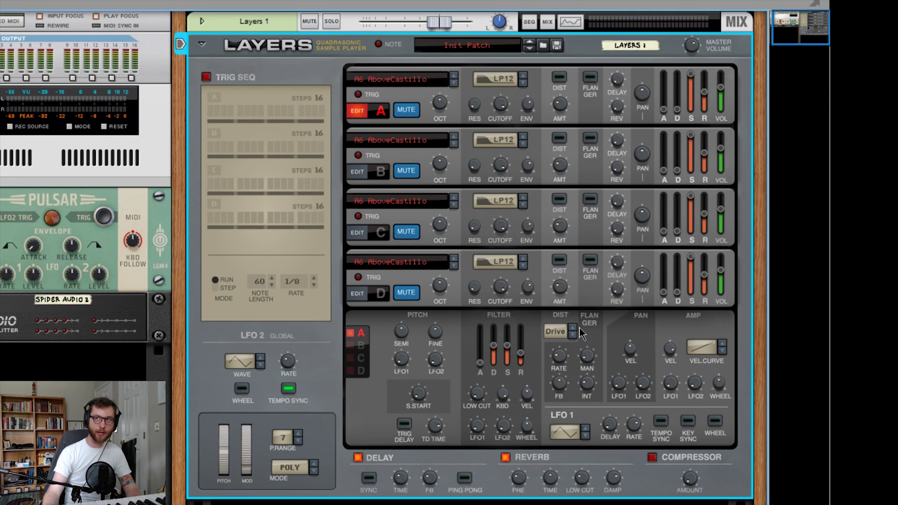
{"action": "left_click", "coordinate": [572, 332]}
{"action": "left_click", "coordinate": [572, 332]}
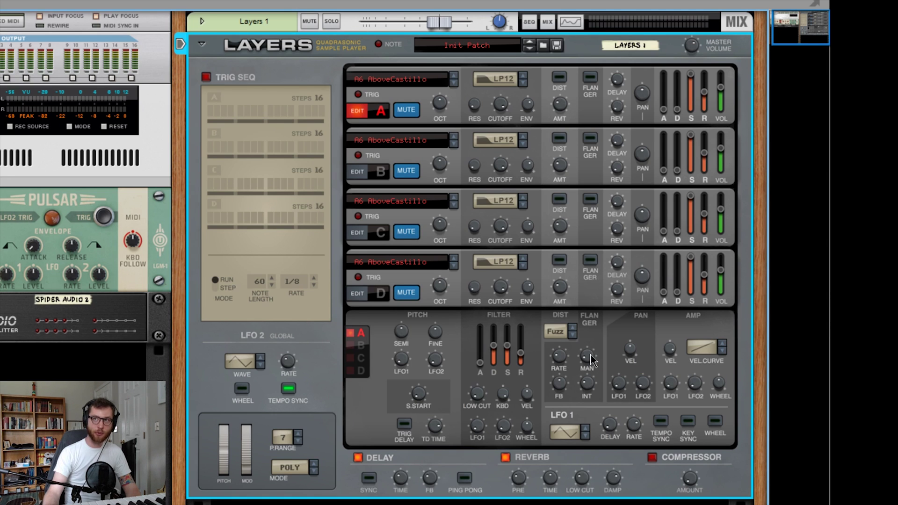
{"action": "mouse_move", "coordinate": [592, 360]}
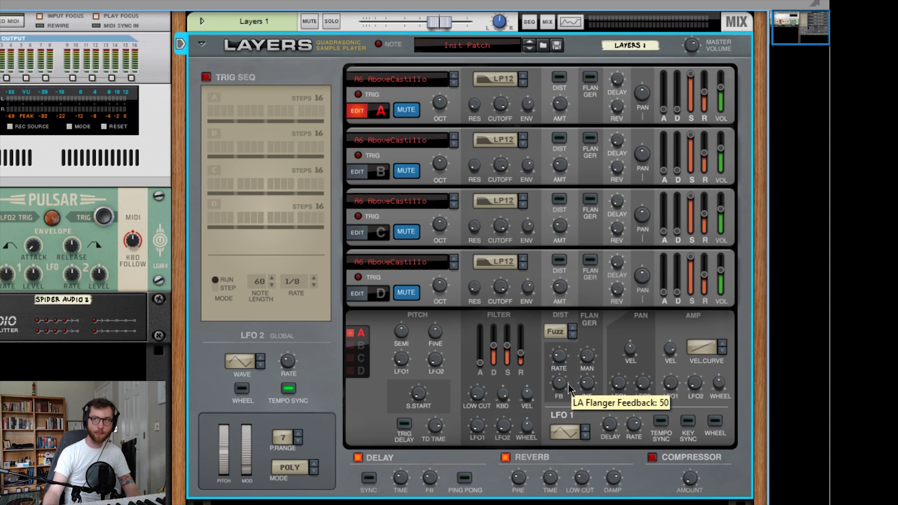
{"action": "mouse_move", "coordinate": [580, 388]}
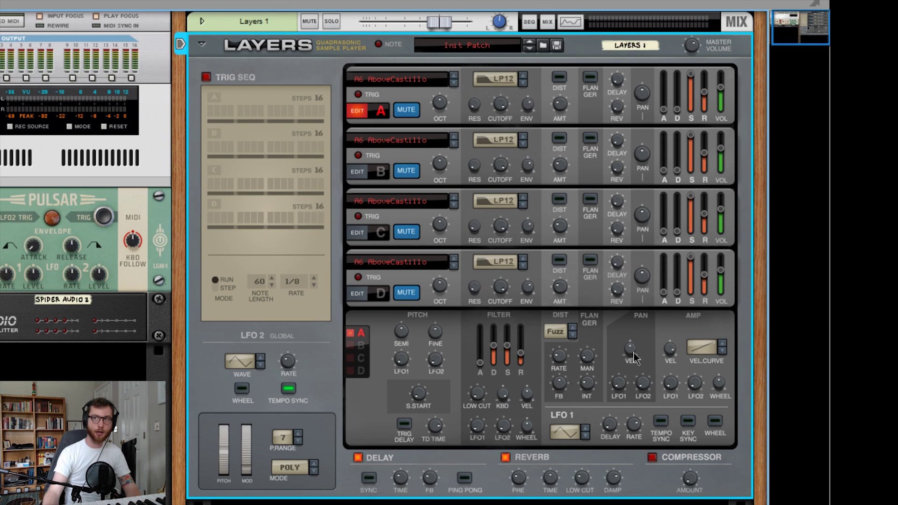
- Examine layer A's pan and amp velocity and LFO controls, and cycle through its velocity curve options
{"action": "mouse_move", "coordinate": [633, 358]}
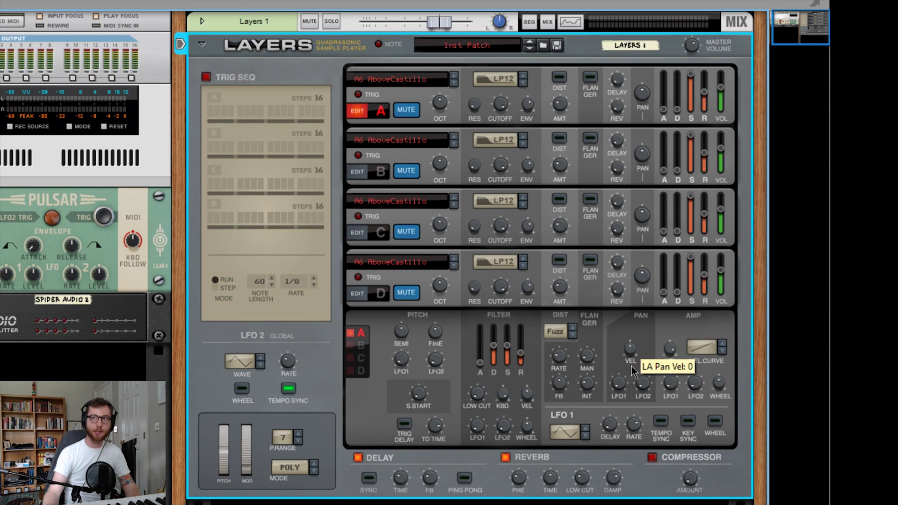
{"action": "mouse_move", "coordinate": [630, 387]}
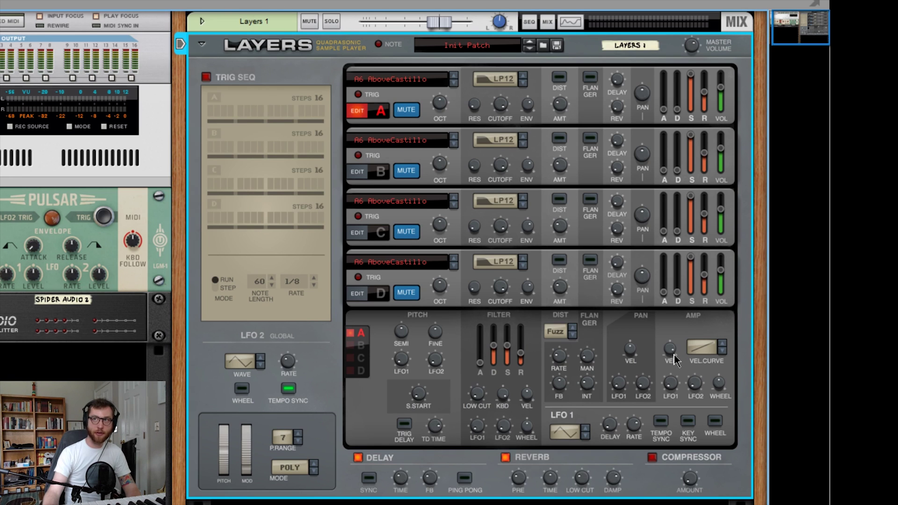
{"action": "mouse_move", "coordinate": [674, 356]}
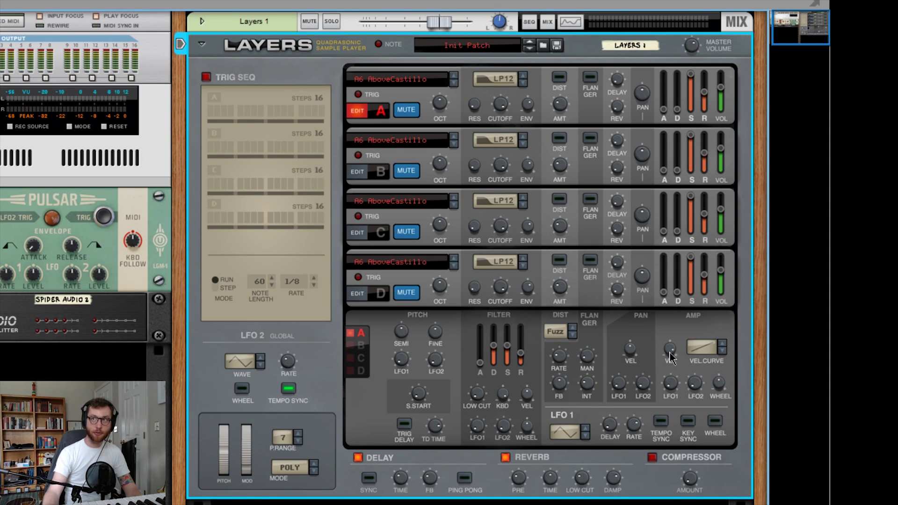
{"action": "left_click", "coordinate": [723, 351]}
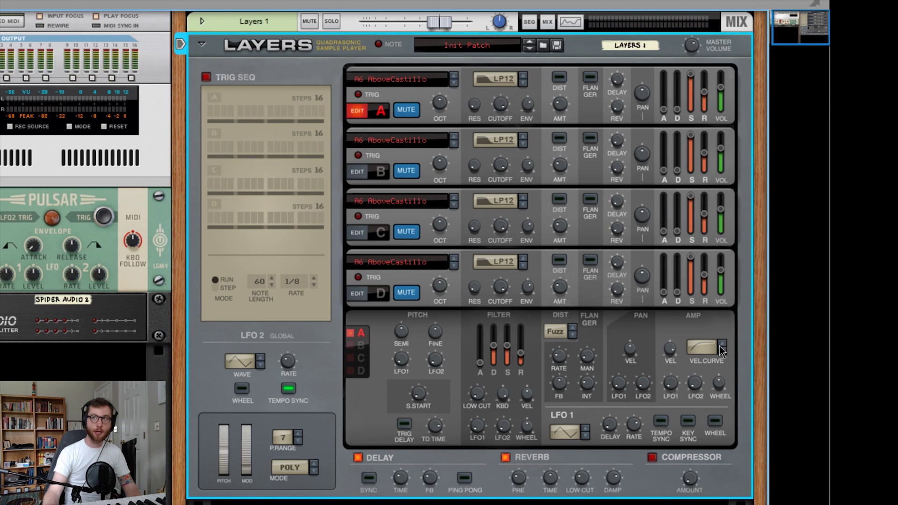
{"action": "left_click", "coordinate": [720, 347]}
{"action": "left_click", "coordinate": [722, 348]}
{"action": "left_click", "coordinate": [721, 352]}
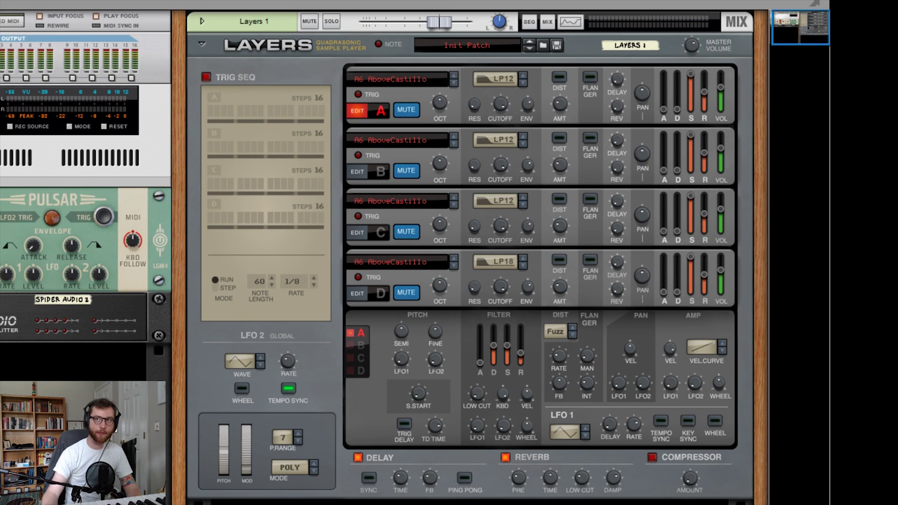
- Set layer A's LFO 1 waveform to Sine
{"action": "left_click", "coordinate": [585, 434]}
{"action": "left_click", "coordinate": [586, 434]}
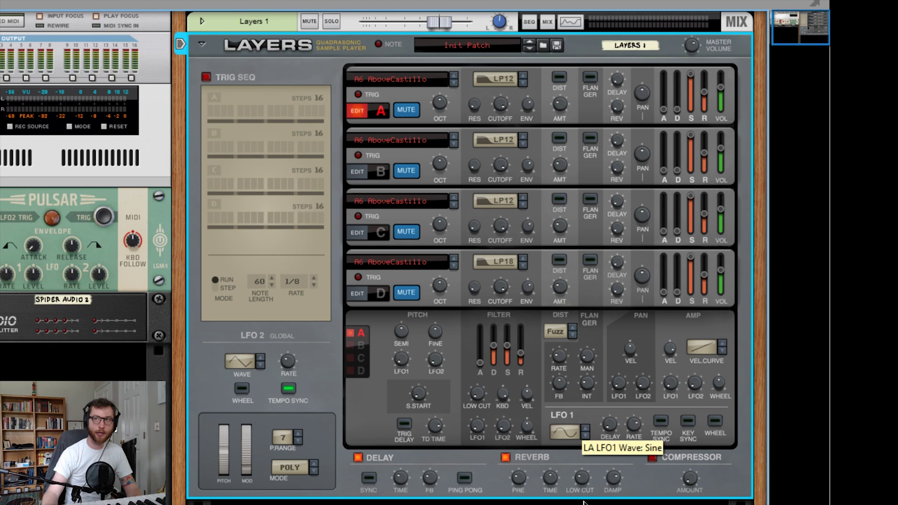
{"action": "left_click", "coordinate": [585, 434]}
{"action": "left_click", "coordinate": [585, 434]}
{"action": "left_click", "coordinate": [585, 434]}
{"action": "scroll", "coordinate": [565, 432], "scroll_direction": "up", "scroll_amount": 3}
{"action": "left_click_drag", "start_coordinate": [573, 402], "coordinate": [580, 496]}
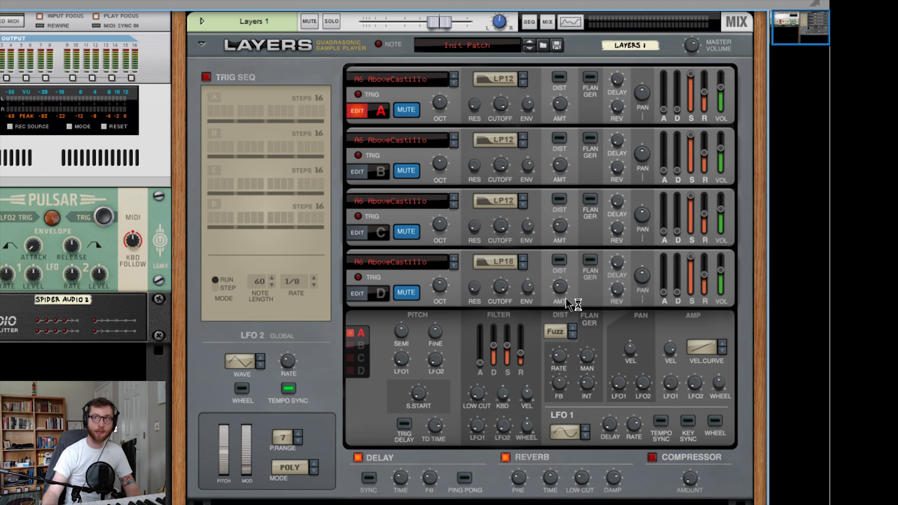
- Set layer D's filter type to LP24
{"action": "left_click", "coordinate": [523, 265]}
{"action": "left_click_drag", "start_coordinate": [547, 289], "coordinate": [543, 269]}
{"action": "left_click", "coordinate": [616, 503]}
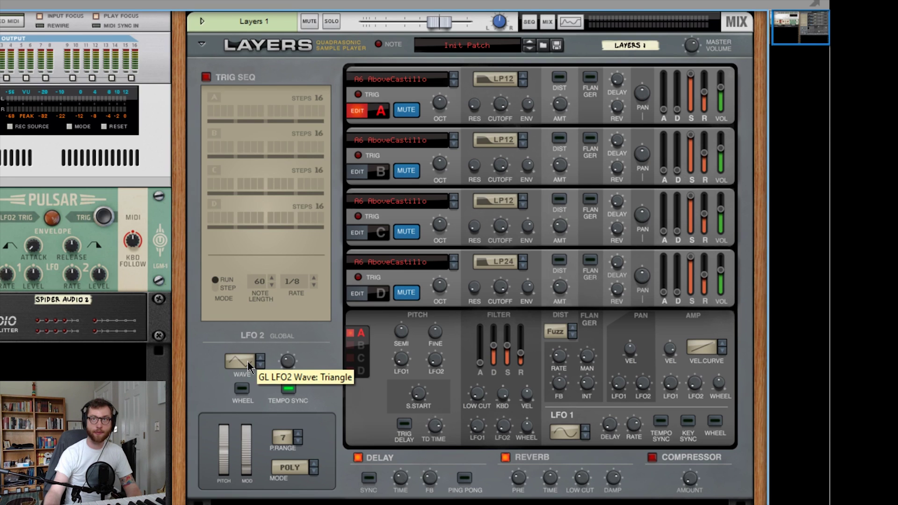
- Turn off tempo sync for the global LFO 2 and toggle the delay's sync on and back off
{"action": "left_click", "coordinate": [289, 388]}
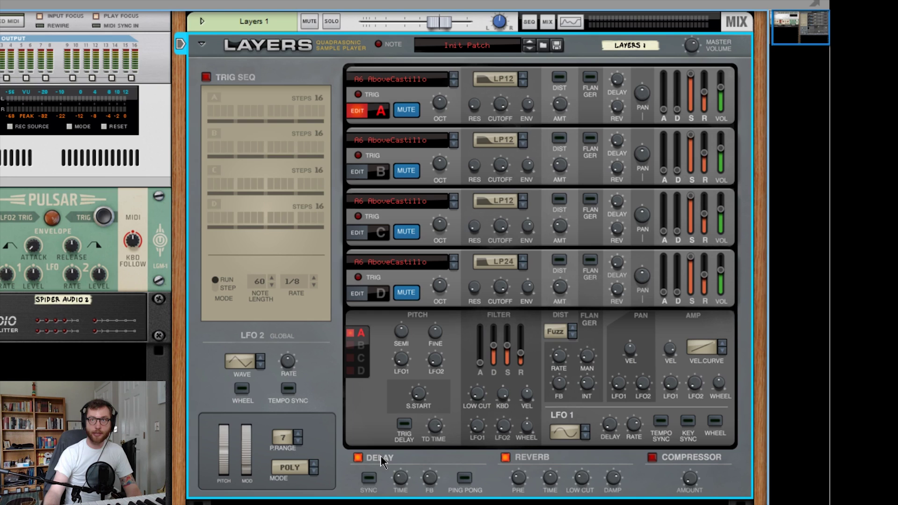
{"action": "left_click", "coordinate": [369, 478]}
{"action": "left_click", "coordinate": [371, 479]}
{"action": "scroll", "coordinate": [400, 477], "scroll_direction": "up", "scroll_amount": 5}
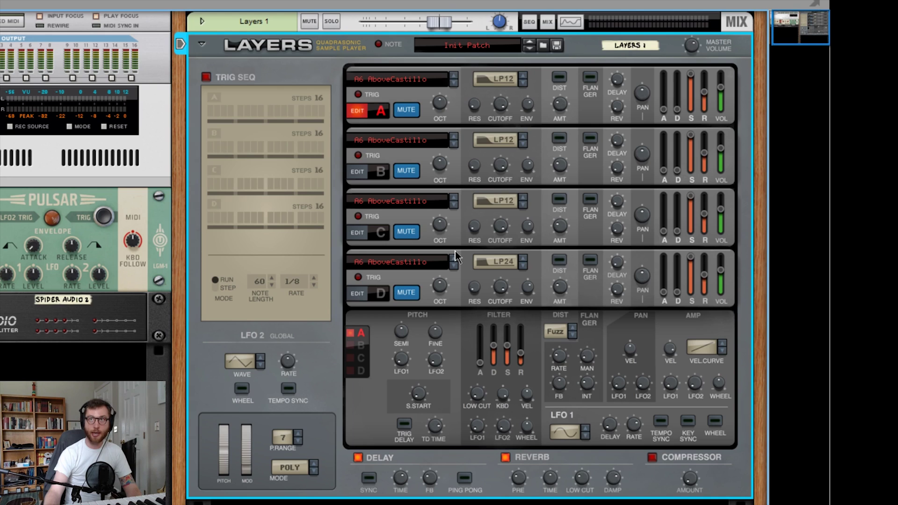
- Turn on the compressor and set the pitch bend range to 12
{"action": "left_click", "coordinate": [652, 457]}
{"action": "left_click_drag", "start_coordinate": [706, 467], "coordinate": [711, 476]}
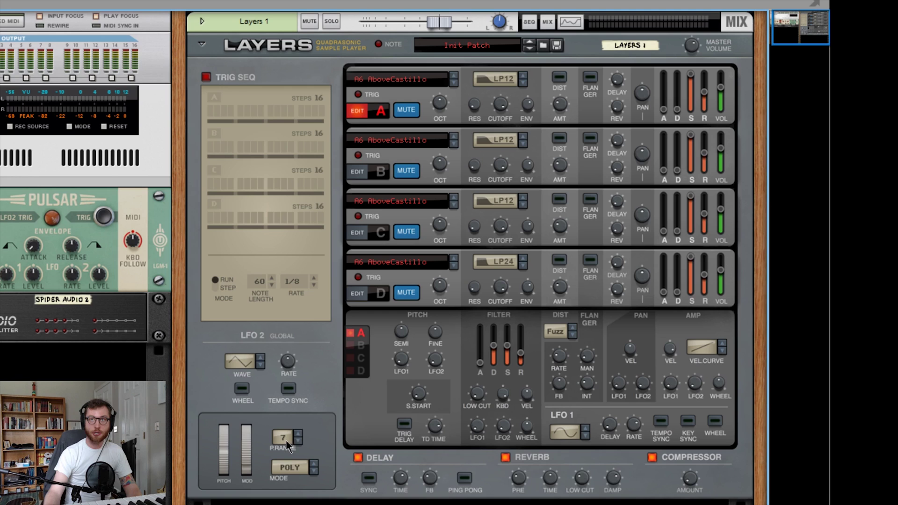
{"action": "left_click_drag", "start_coordinate": [281, 441], "coordinate": [282, 410]}
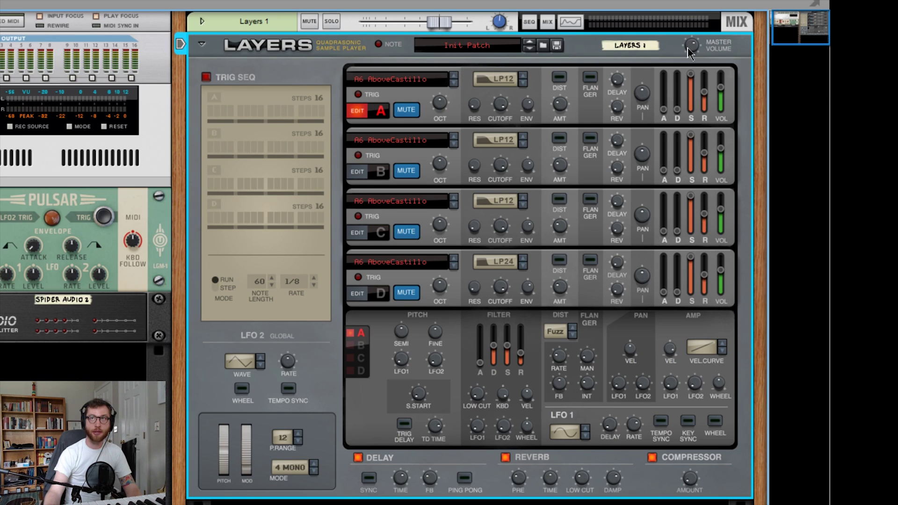
{"action": "mouse_move", "coordinate": [689, 51]}
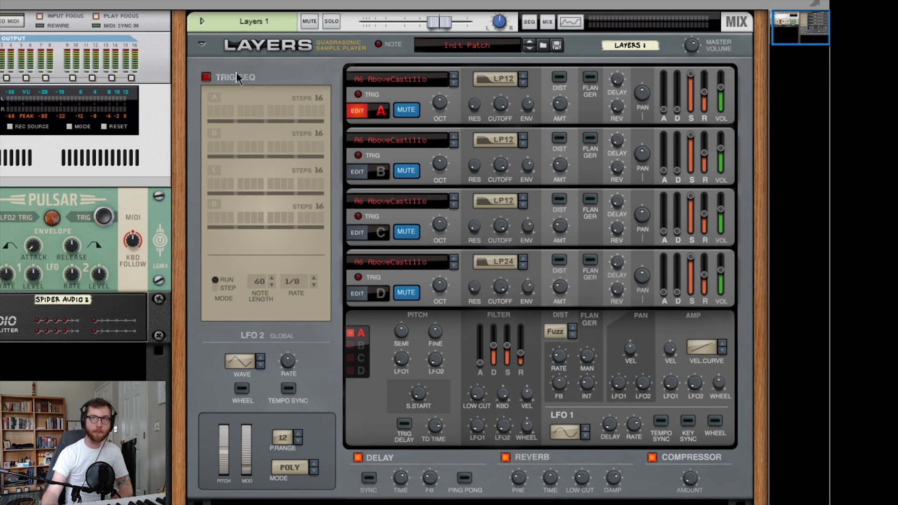
- Turn on the trigger sequencer and enable its lanes for layers A, B, C and D
{"action": "left_click", "coordinate": [209, 79]}
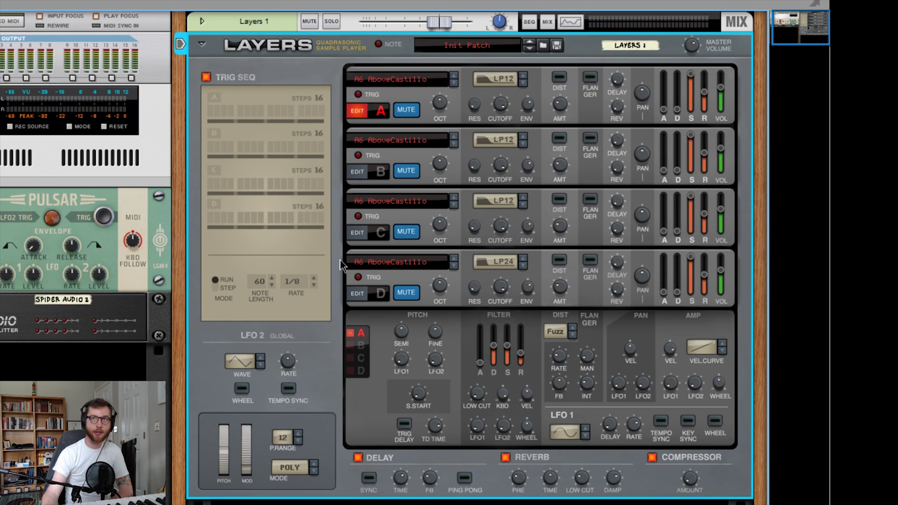
{"action": "left_click", "coordinate": [218, 96]}
{"action": "left_click", "coordinate": [216, 133]}
{"action": "left_click", "coordinate": [215, 203]}
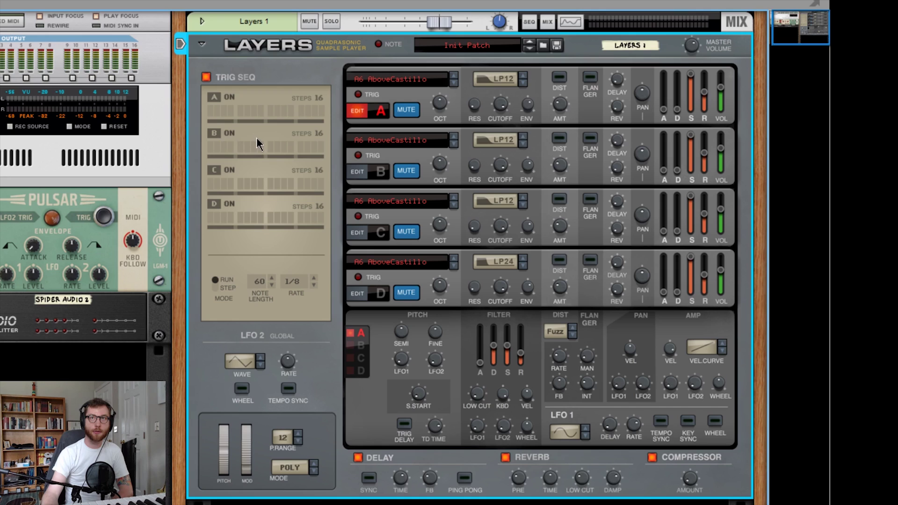
- Activate trigger steps 2, 6 and 12 for layer A, 1 and 9 for B, 6 for C, and 3, 8 and 12 for D
{"action": "left_click", "coordinate": [217, 111]}
{"action": "left_click", "coordinate": [247, 111]}
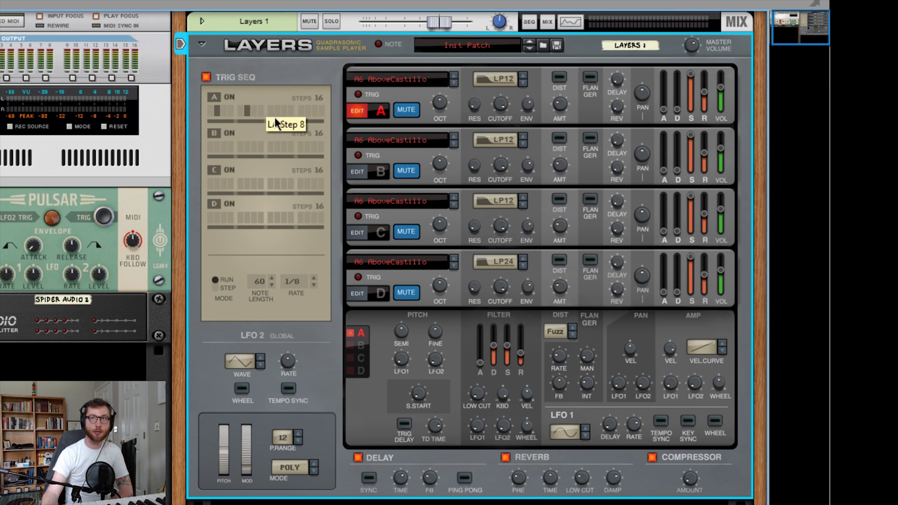
{"action": "left_click", "coordinate": [290, 111]}
{"action": "left_click", "coordinate": [271, 147]}
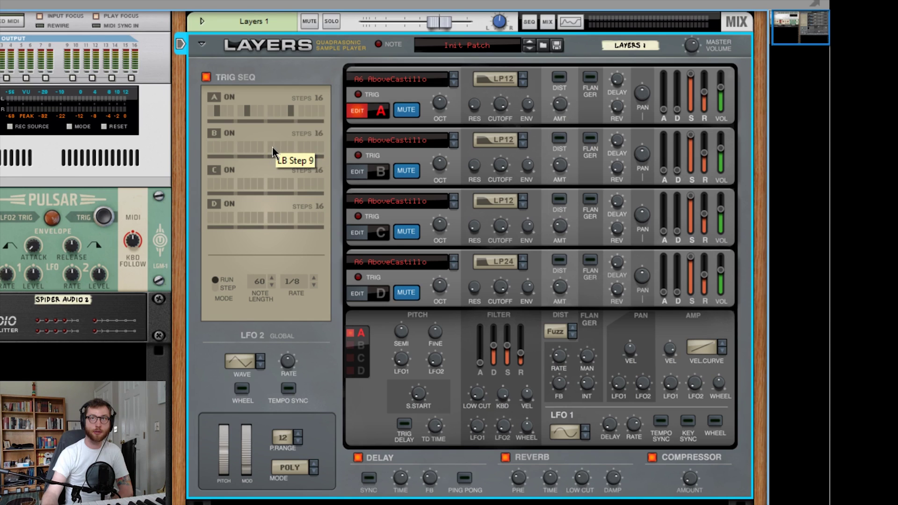
{"action": "left_click", "coordinate": [211, 147]}
{"action": "left_click", "coordinate": [247, 183]}
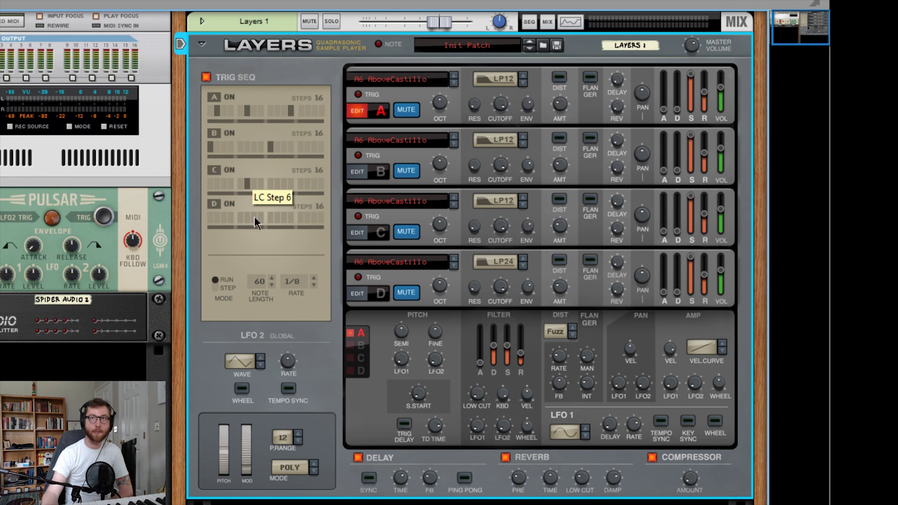
{"action": "left_click", "coordinate": [290, 218]}
{"action": "left_click", "coordinate": [260, 218]}
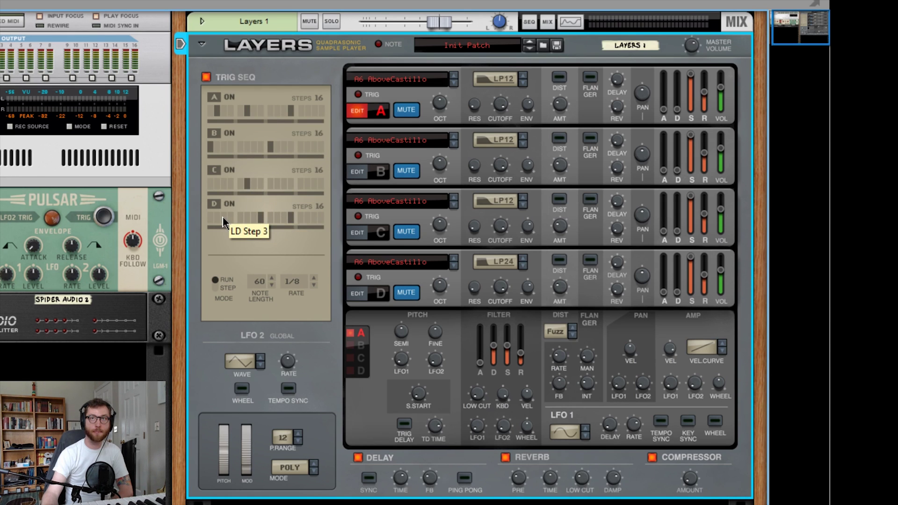
{"action": "left_click", "coordinate": [223, 218]}
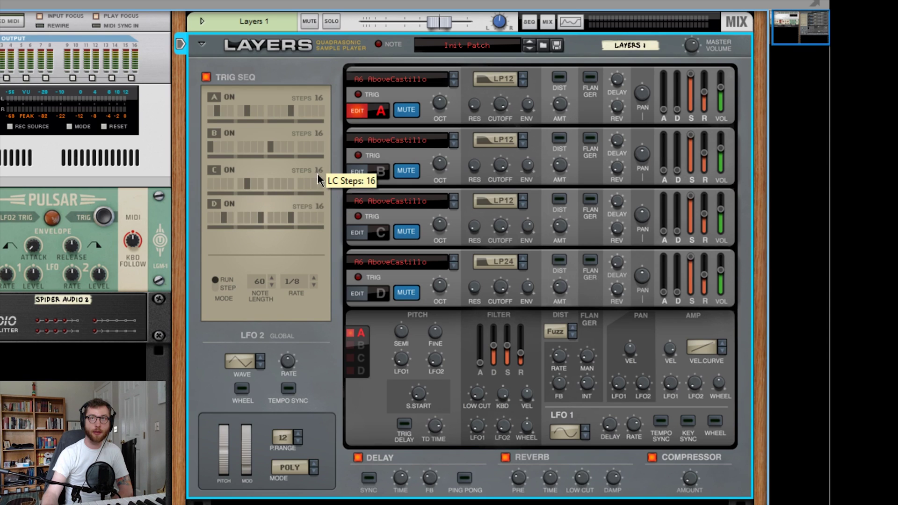
- Set the trigger sequence lengths to 13 steps for layer C, 8 for layer B and 15 for layer D
{"action": "mouse_move", "coordinate": [314, 187]}
{"action": "left_mouse_down"}
{"action": "mouse_move", "coordinate": [329, 154]}
{"action": "mouse_move", "coordinate": [346, 173]}
{"action": "mouse_move", "coordinate": [342, 231]}
{"action": "mouse_move", "coordinate": [345, 180]}
{"action": "mouse_move", "coordinate": [332, 156]}
{"action": "mouse_move", "coordinate": [324, 212]}
{"action": "mouse_move", "coordinate": [321, 175]}
{"action": "left_mouse_up"}
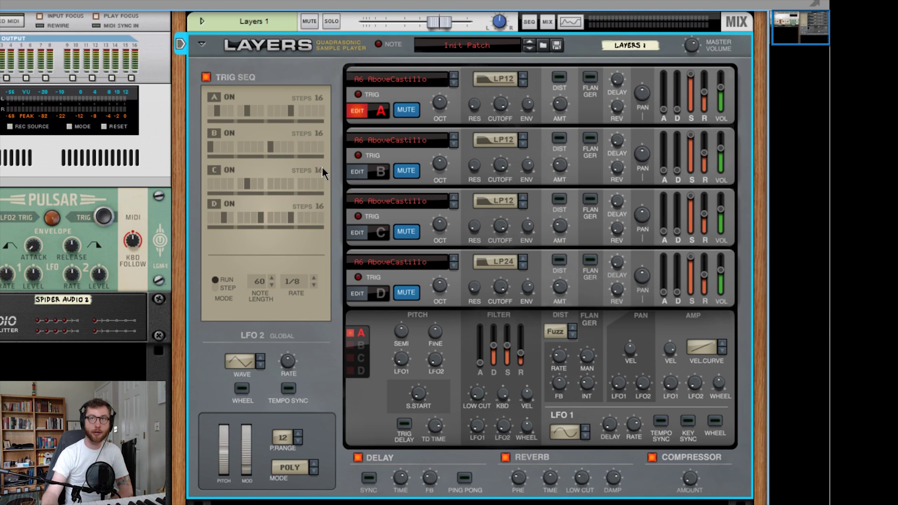
{"action": "left_click_drag", "start_coordinate": [318, 170], "coordinate": [325, 135]}
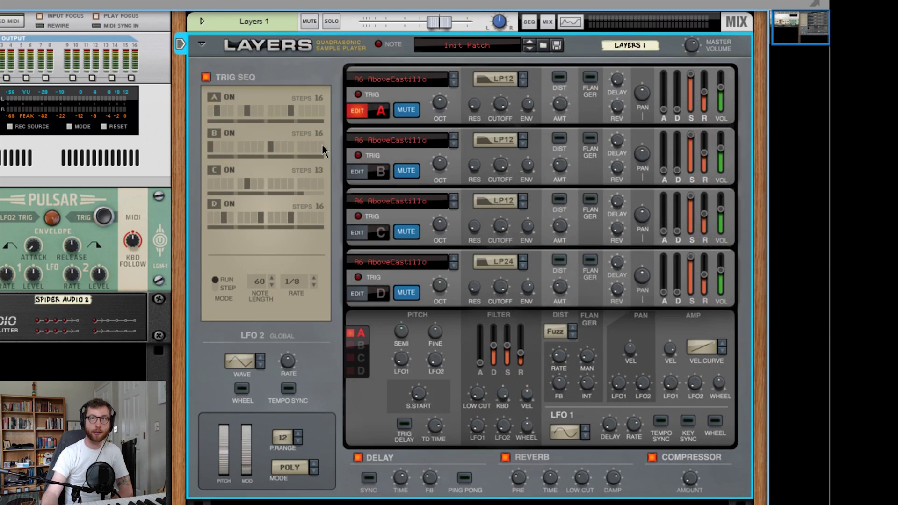
{"action": "left_click_drag", "start_coordinate": [321, 144], "coordinate": [324, 183]}
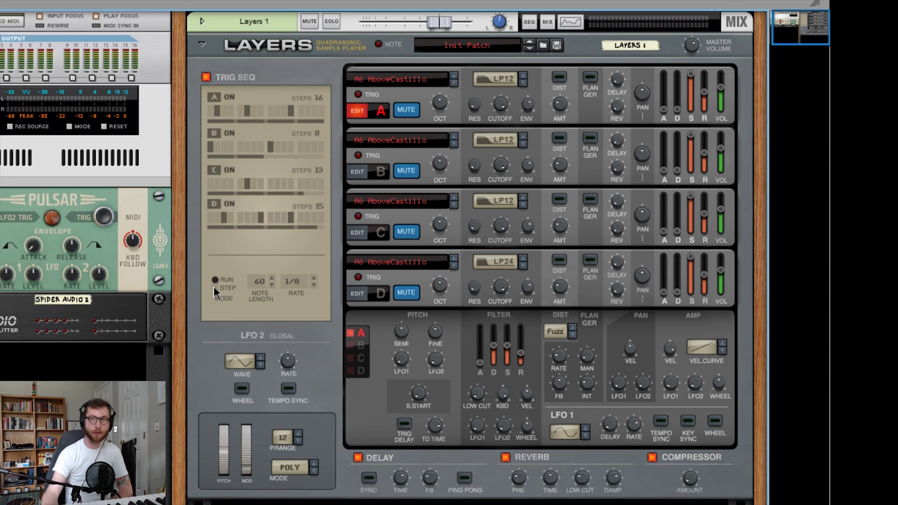
- Review the trigger sequencer's note length options and keep 60 selected
{"action": "left_click", "coordinate": [217, 110]}
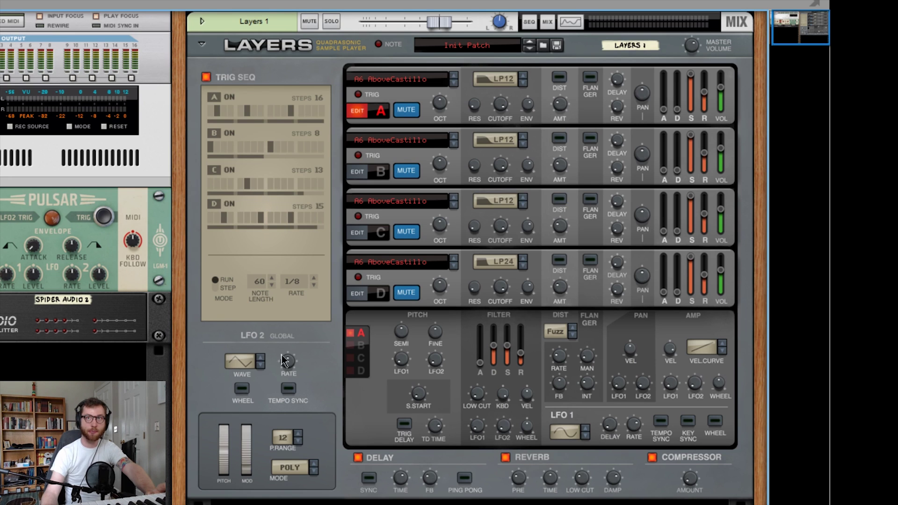
{"action": "left_click", "coordinate": [257, 284]}
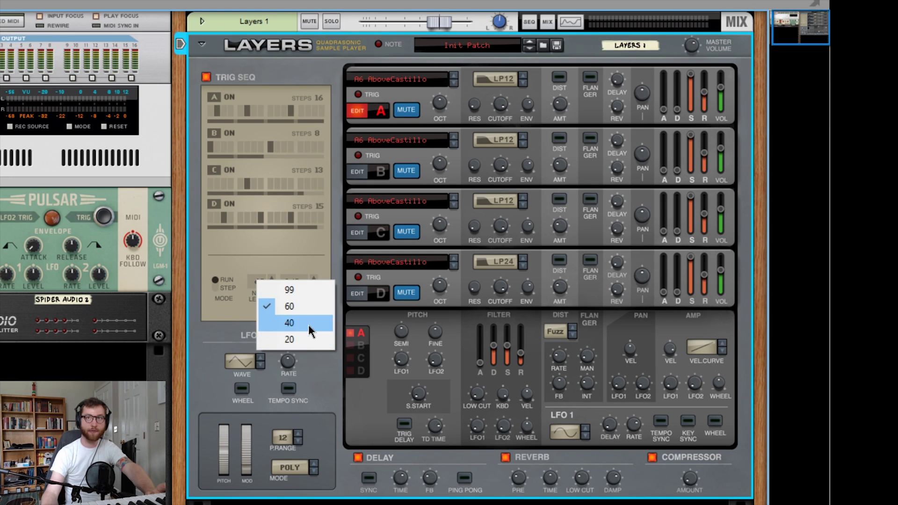
{"action": "left_click", "coordinate": [290, 307]}
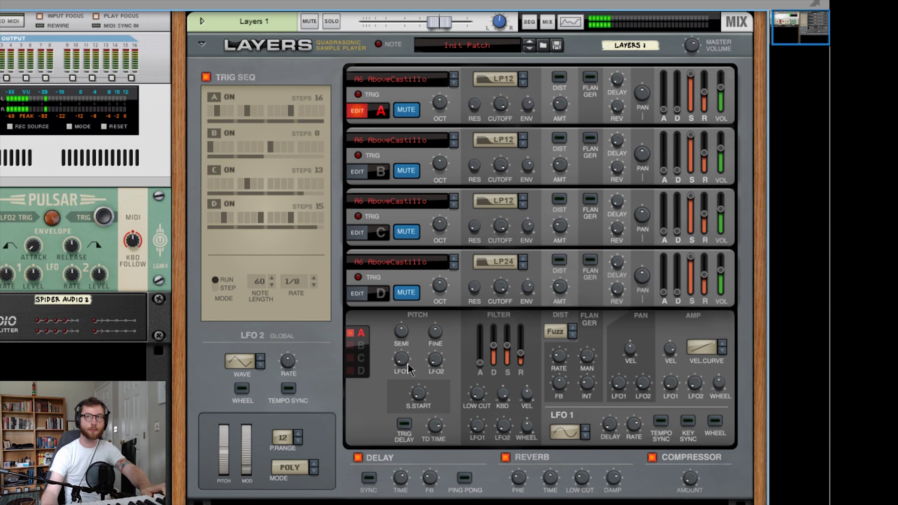
- Load the samples MW Choirs into layer B, MW FatBass into layer C and JP4 Raw SQR Fat into layer D
{"action": "left_click", "coordinate": [407, 143]}
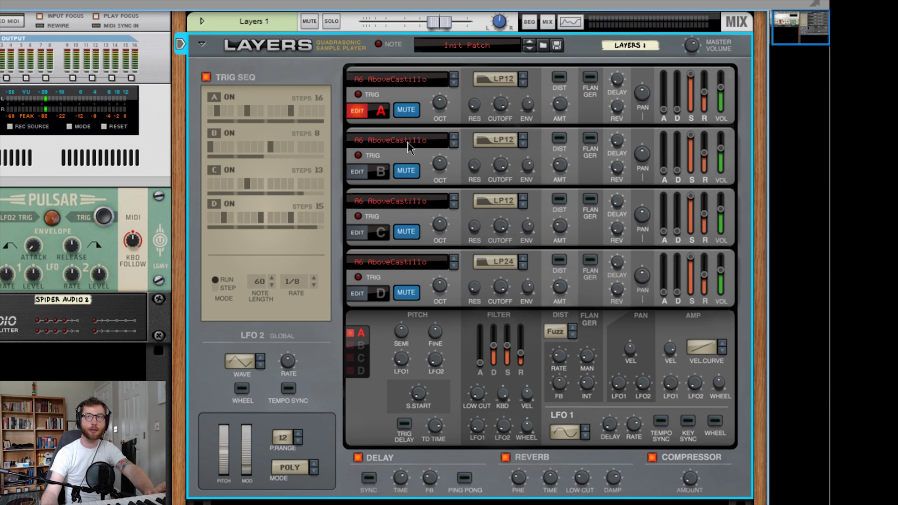
{"action": "left_click", "coordinate": [465, 399]}
{"action": "left_click", "coordinate": [407, 201]}
{"action": "left_click", "coordinate": [458, 431]}
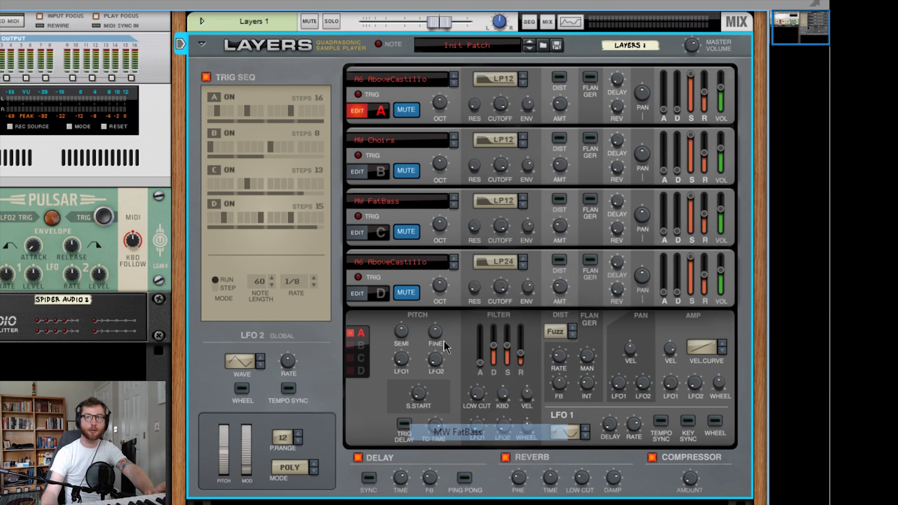
{"action": "left_click", "coordinate": [423, 263]}
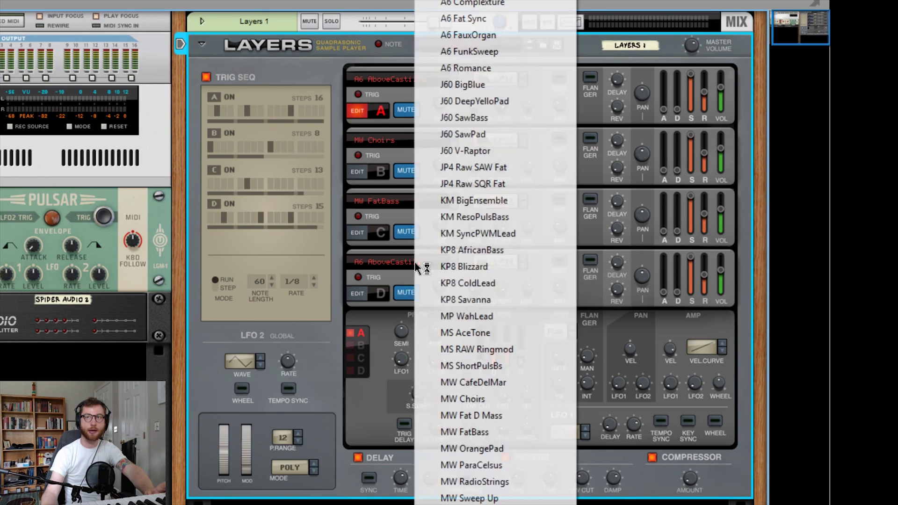
{"action": "left_click", "coordinate": [520, 182]}
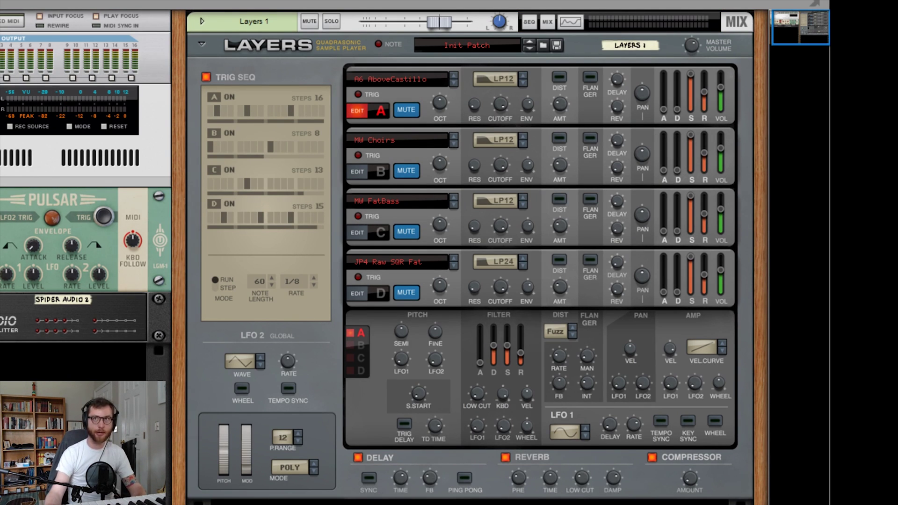
- Flip between the rack's front and rear to examine the Layers sequencer control inputs, layer trigger outputs and audio outputs
{"action": "key", "text": "Tab"}
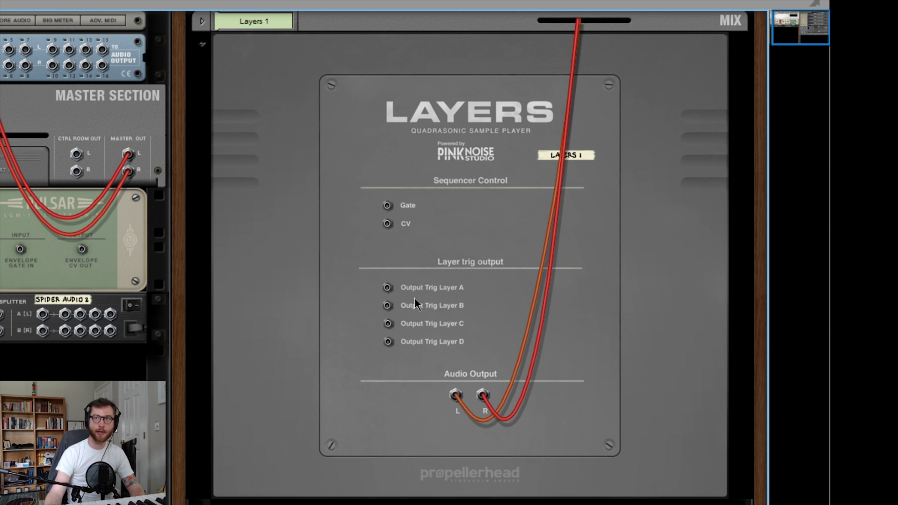
{"action": "key", "text": "Tab"}
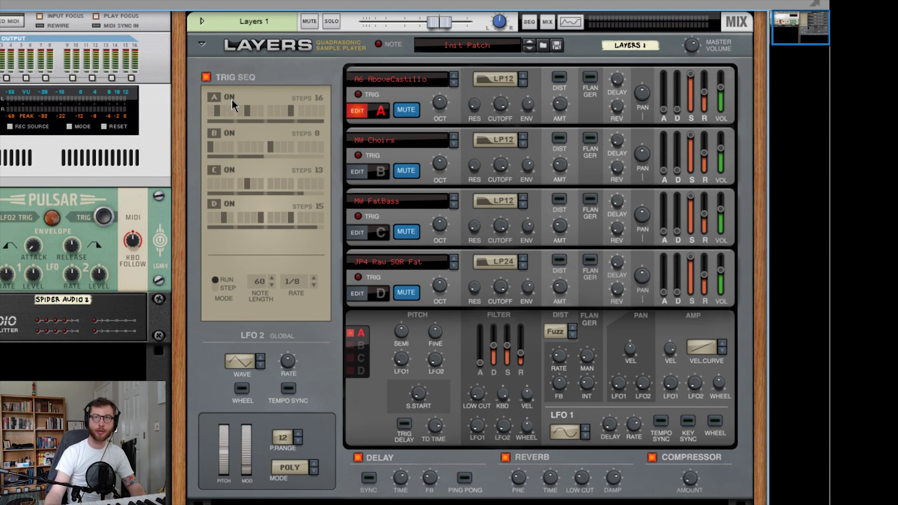
{"action": "key", "text": "Tab"}
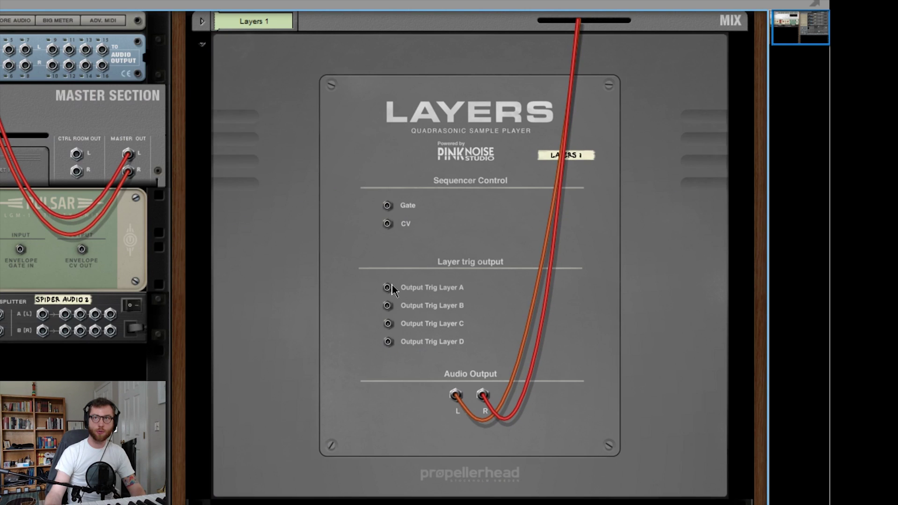
{"action": "key", "text": "Tab"}
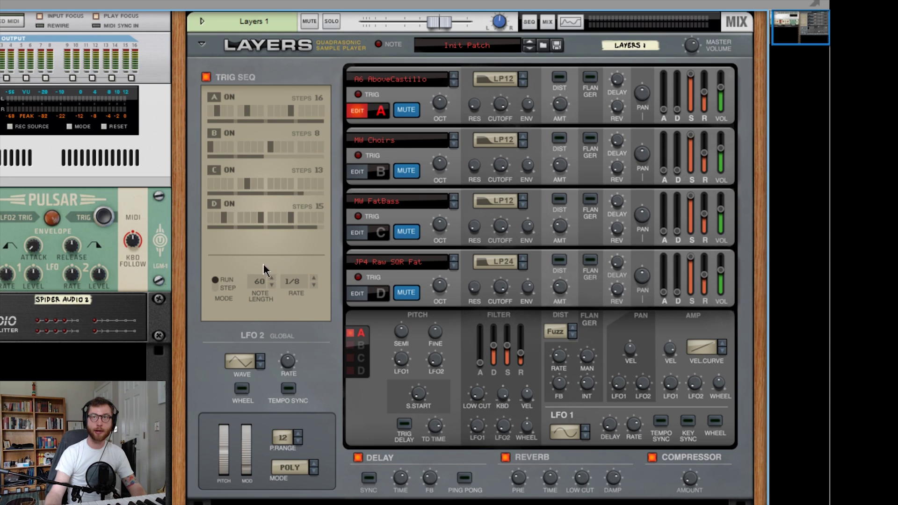
{"action": "key", "text": "Tab"}
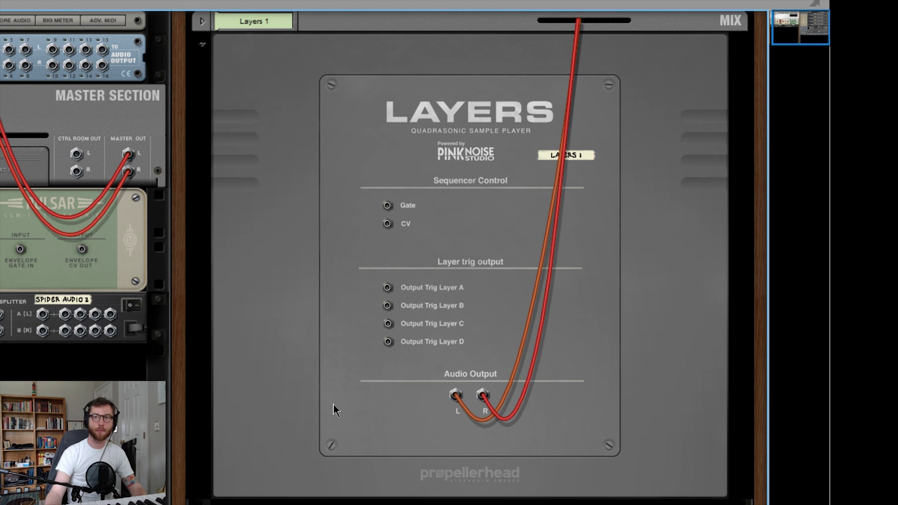
- Combine the Layers and Pulsar devices into a Combinator
{"action": "key", "text": "Tab"}
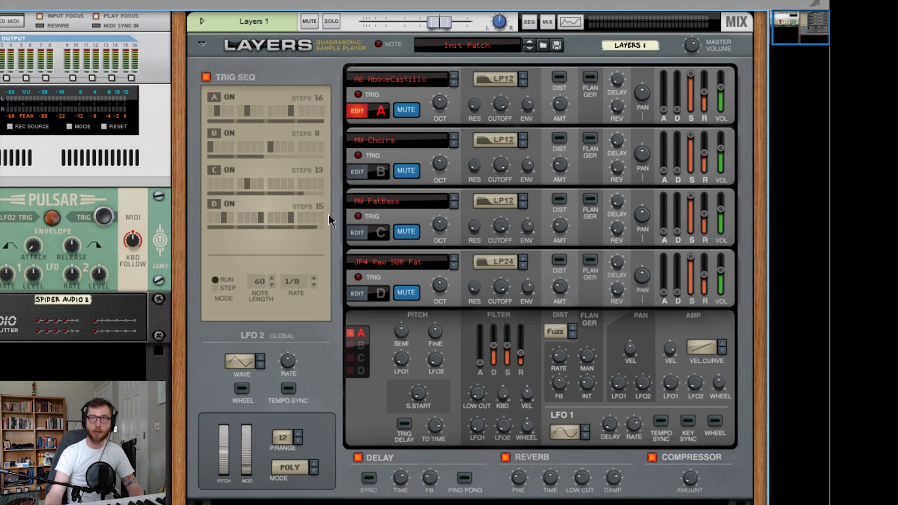
{"action": "left_click", "coordinate": [233, 64]}
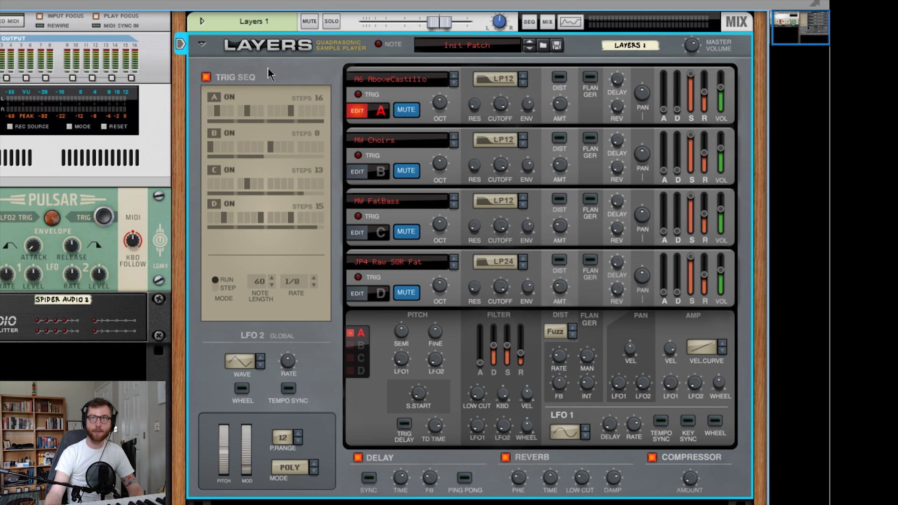
{"action": "right_click", "coordinate": [150, 200]}
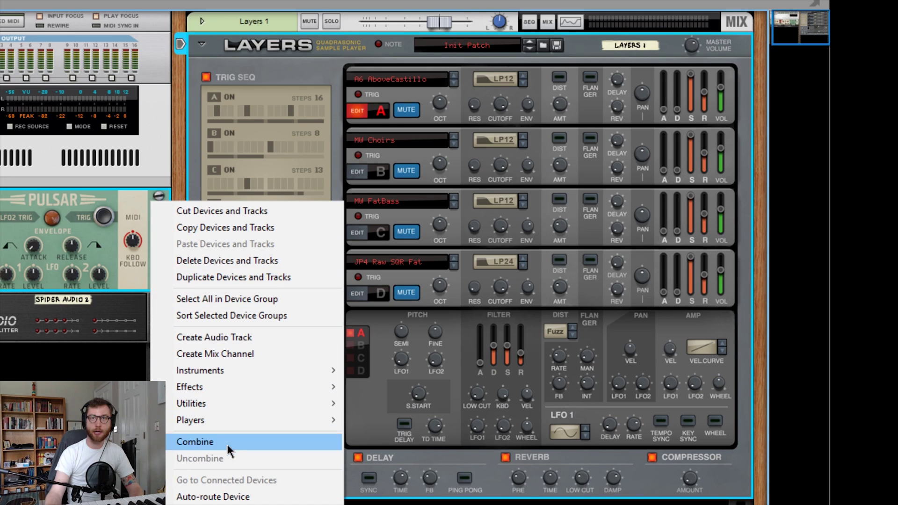
{"action": "left_click", "coordinate": [264, 444]}
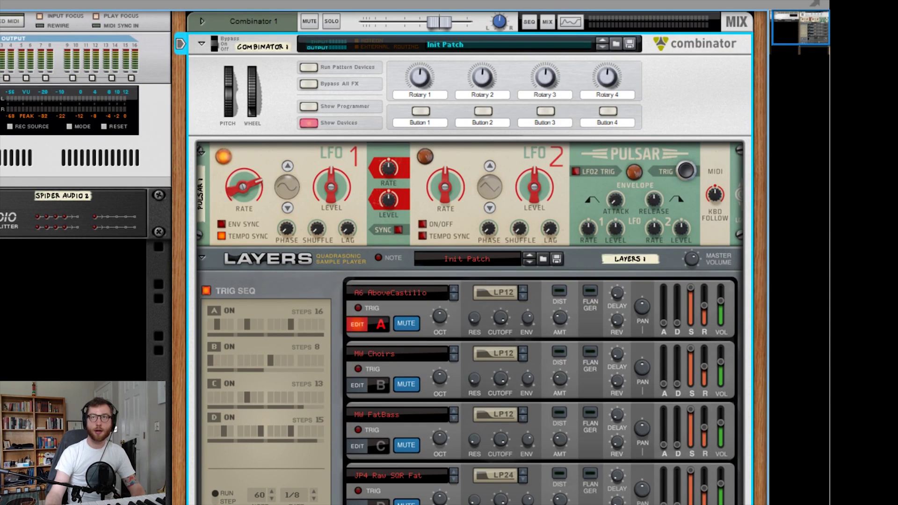
- On the rack's rear, connect Pulsar's first LFO 1 CV output to the Combinator's Rotary 1 modulation input
{"action": "key", "text": "Tab"}
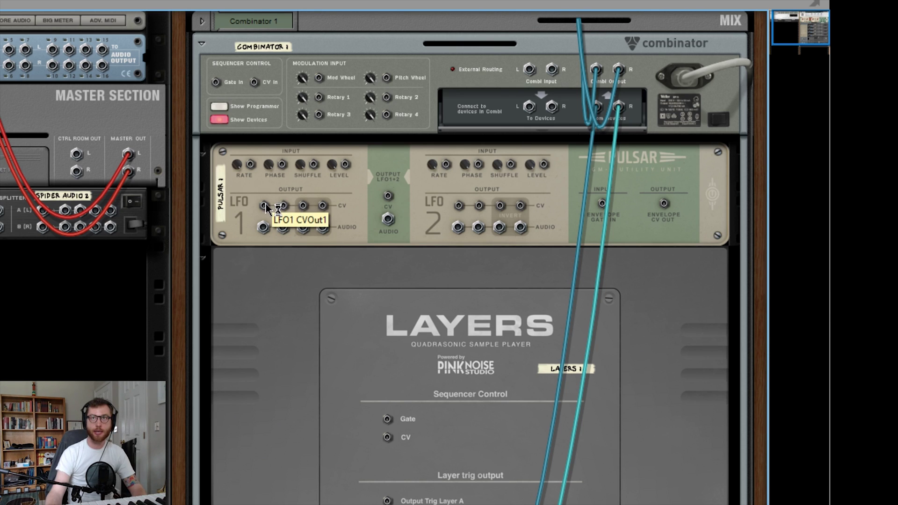
{"action": "left_click_drag", "start_coordinate": [265, 204], "coordinate": [323, 102]}
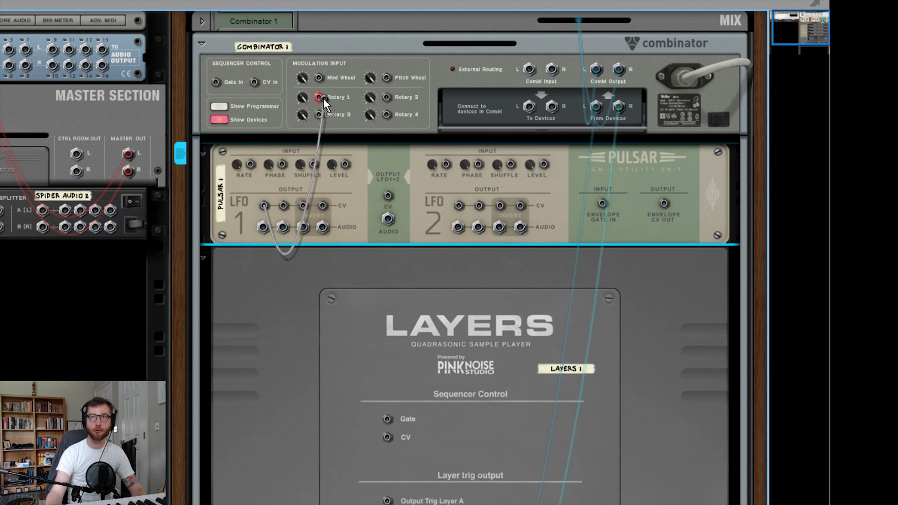
{"action": "key", "text": "Tab"}
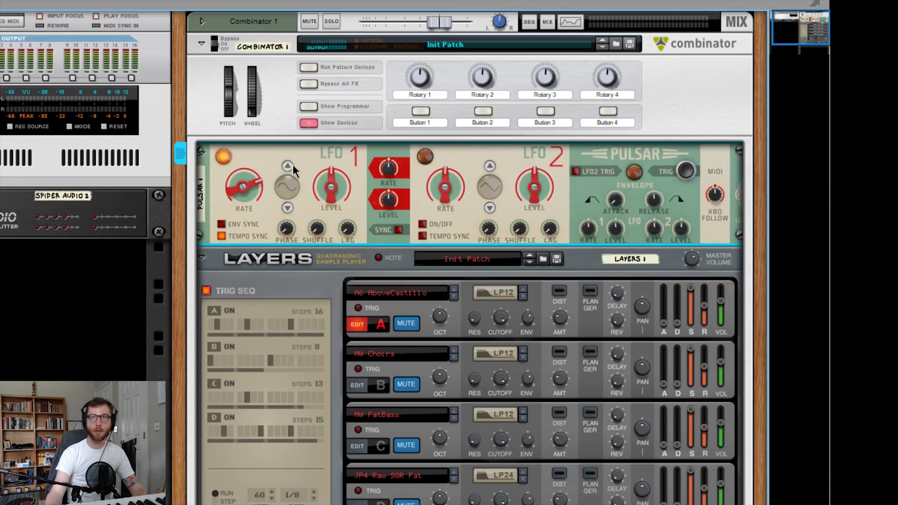
- Show the Combinator's programmer and route Rotary 1 to LA Dist Amount on the Layers 1 device
{"action": "left_click", "coordinate": [309, 106]}
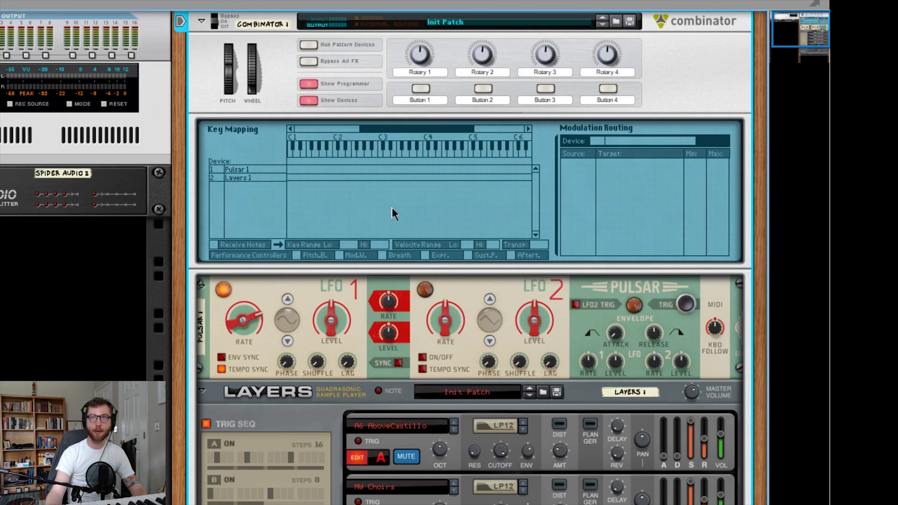
{"action": "left_click", "coordinate": [251, 177]}
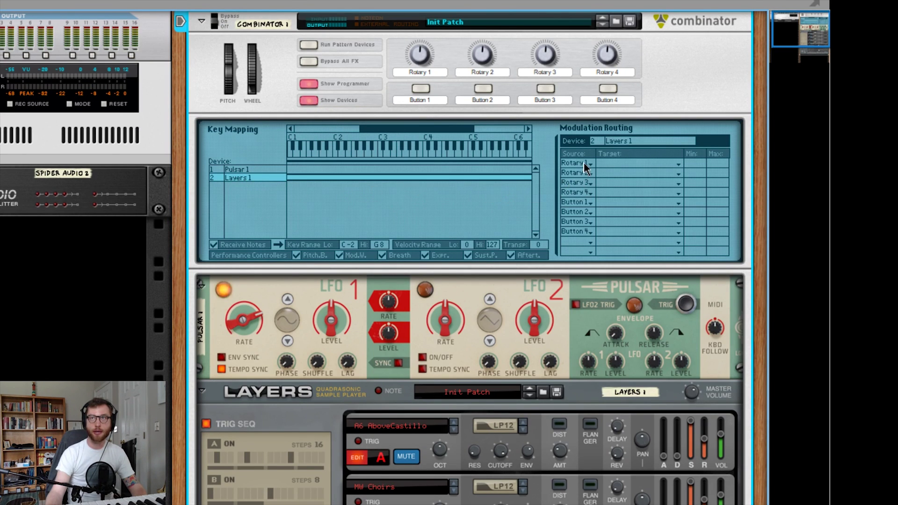
{"action": "left_click", "coordinate": [625, 164]}
{"action": "mouse_move", "coordinate": [691, 223]}
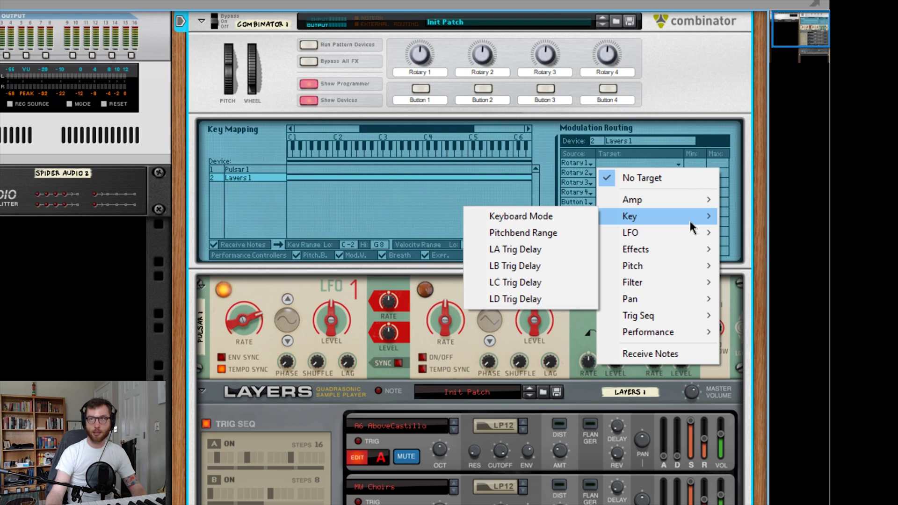
{"action": "mouse_move", "coordinate": [674, 249]}
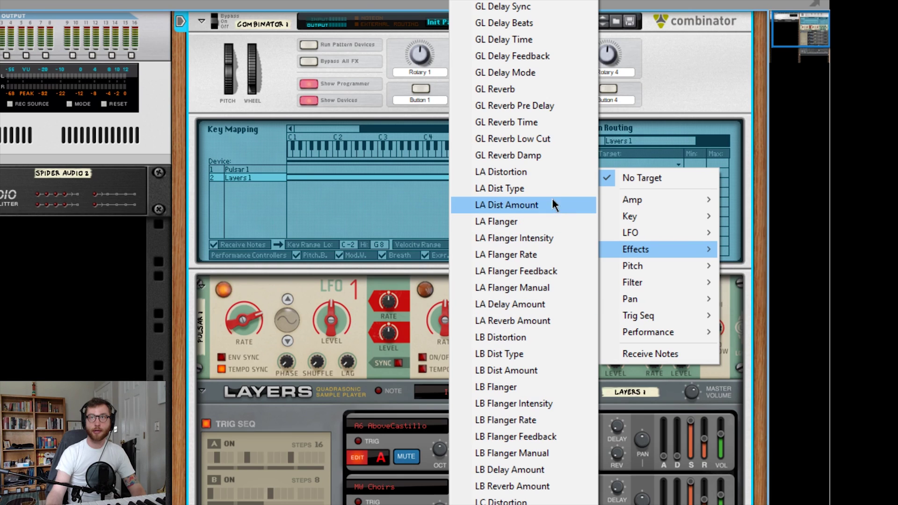
{"action": "left_click", "coordinate": [523, 208]}
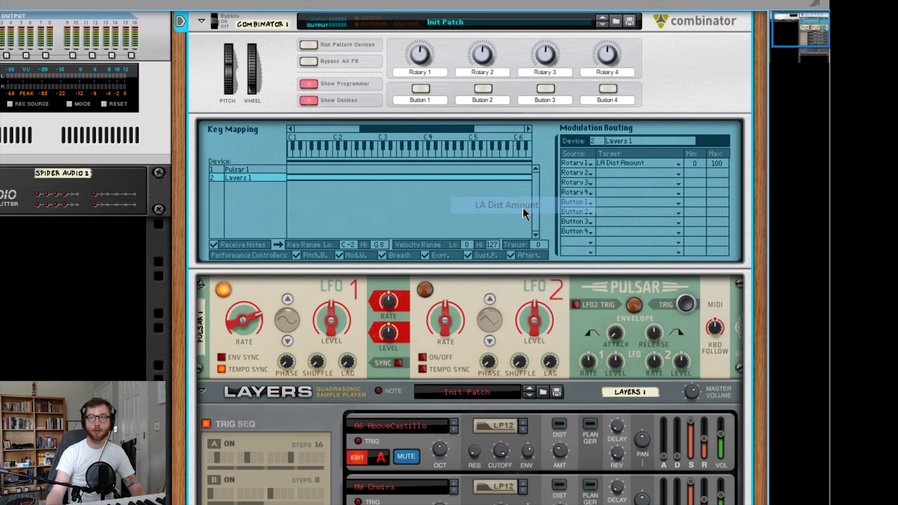
- Examine layer A's distortion amount knob, the Combinator's modulation routing and the rear cabling between Pulsar and the Combinator
{"action": "scroll", "coordinate": [381, 303], "scroll_direction": "down", "scroll_amount": 3}
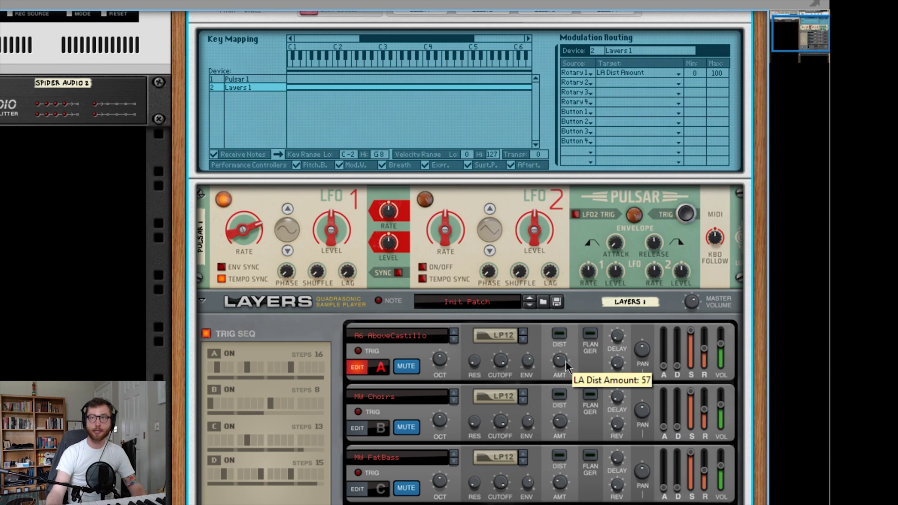
{"action": "scroll", "coordinate": [584, 290], "scroll_direction": "up", "scroll_amount": 2}
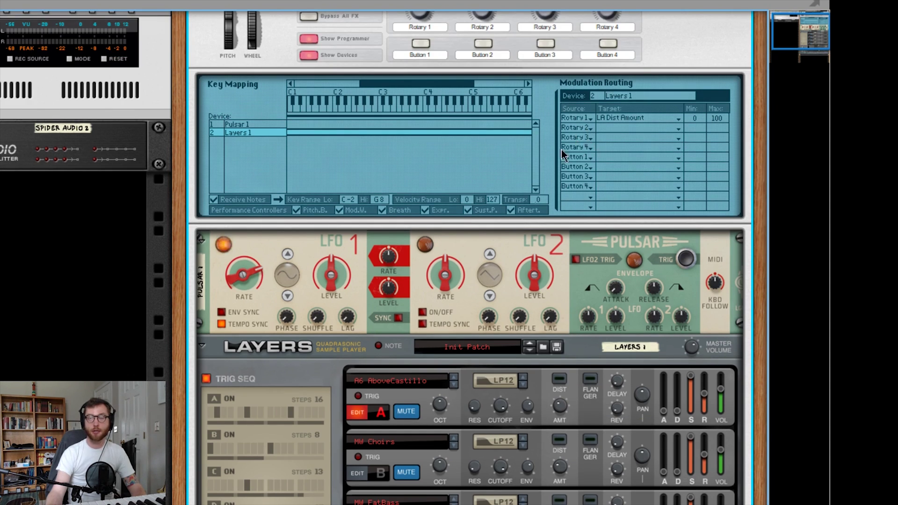
{"action": "key", "text": "Tab"}
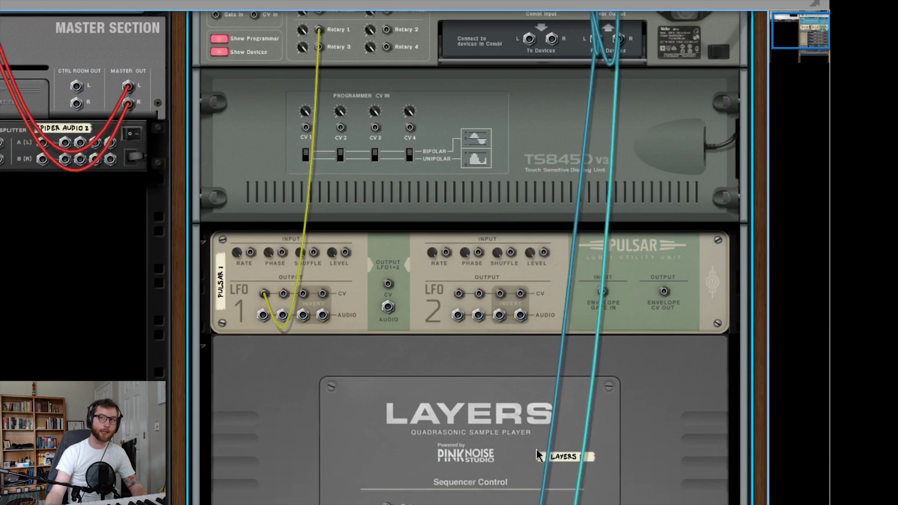
{"action": "scroll", "coordinate": [513, 486], "scroll_direction": "down", "scroll_amount": 2}
{"action": "key", "text": "Tab"}
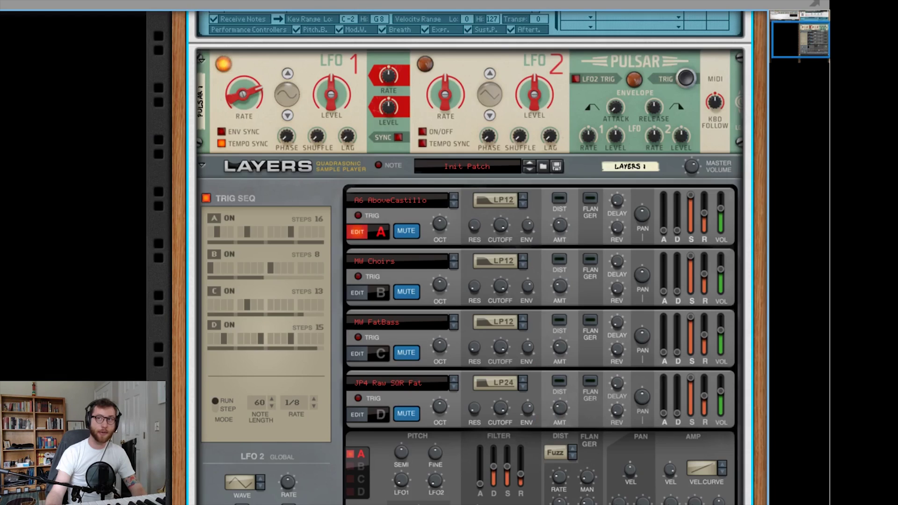
{"action": "scroll", "coordinate": [513, 486], "scroll_direction": "up", "scroll_amount": 6}
{"action": "scroll", "coordinate": [599, 176], "scroll_direction": "up", "scroll_amount": 4}
{"action": "scroll", "coordinate": [599, 175], "scroll_direction": "down", "scroll_amount": 1}
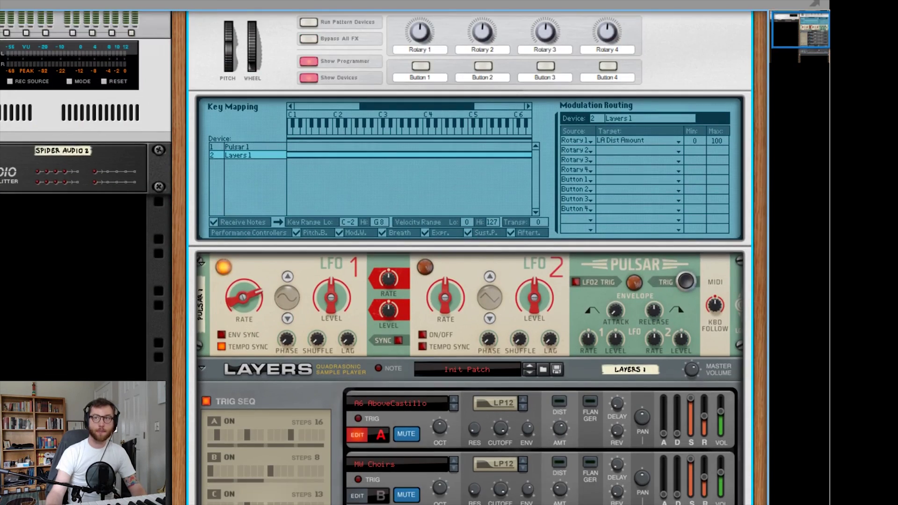
- Set the sources of the second and third modulation routings to Rotary 1 and choose a target for the second one
{"action": "left_click", "coordinate": [590, 150]}
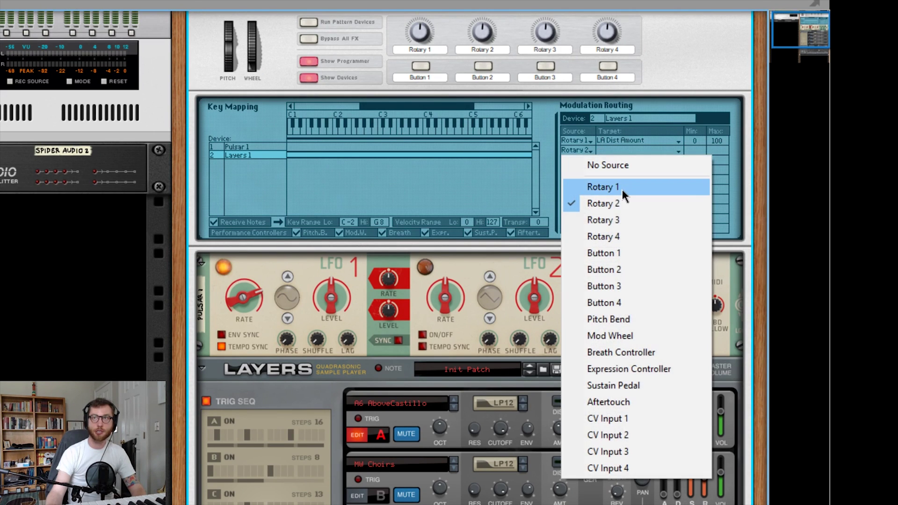
{"action": "left_click", "coordinate": [622, 189]}
{"action": "left_click", "coordinate": [582, 160]}
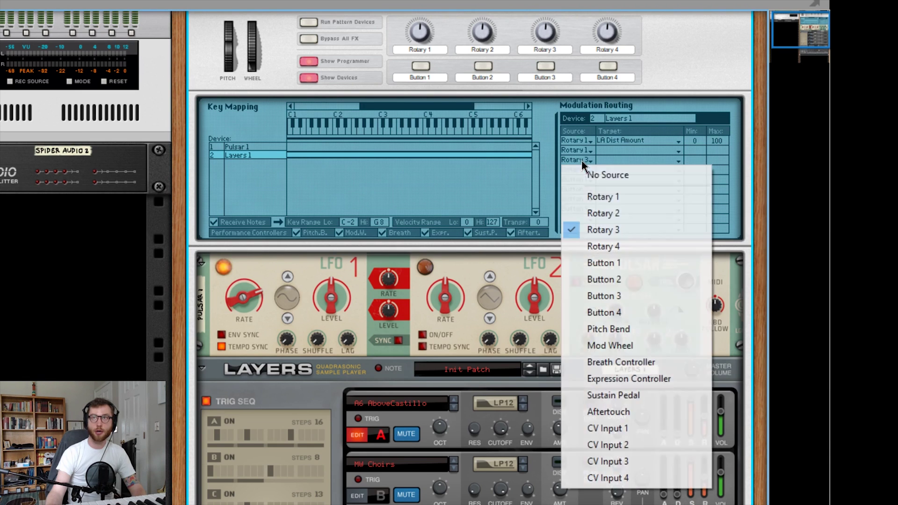
{"action": "left_click", "coordinate": [635, 201]}
{"action": "left_click", "coordinate": [627, 159]}
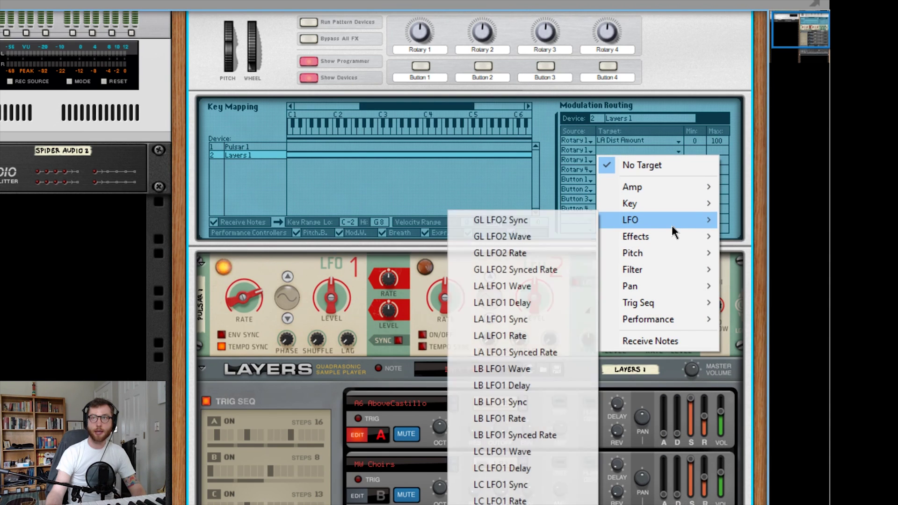
{"action": "left_click", "coordinate": [557, 252]}
{"action": "scroll", "coordinate": [551, 328], "scroll_direction": "down", "scroll_amount": 5}
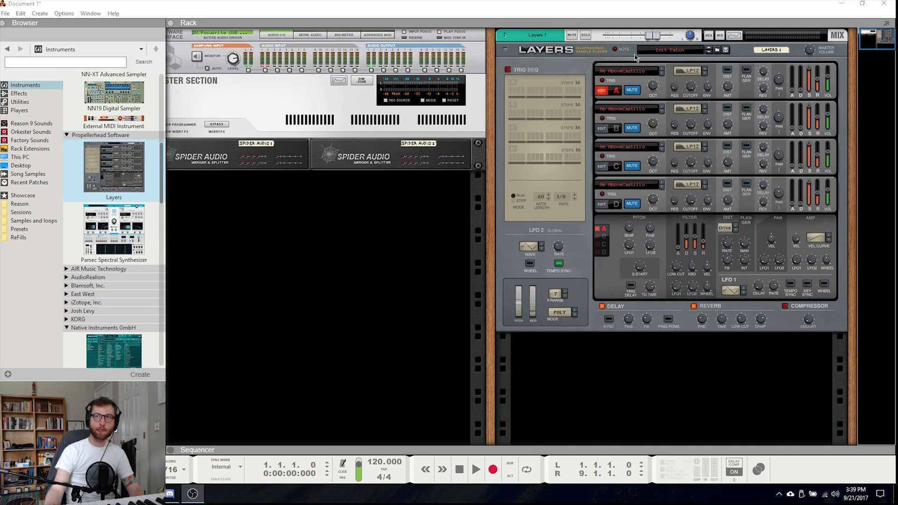
- Browse the Layers patches in the 4 Pads folder and load Choir Pad, God Choir and Sweetness to audition them
{"action": "left_click", "coordinate": [717, 51]}
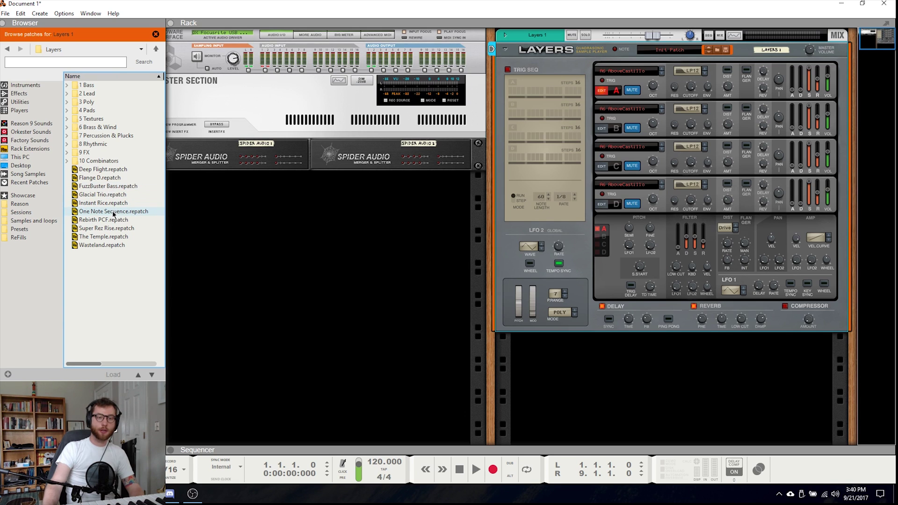
{"action": "double_click", "coordinate": [100, 114]}
{"action": "left_click", "coordinate": [101, 119]}
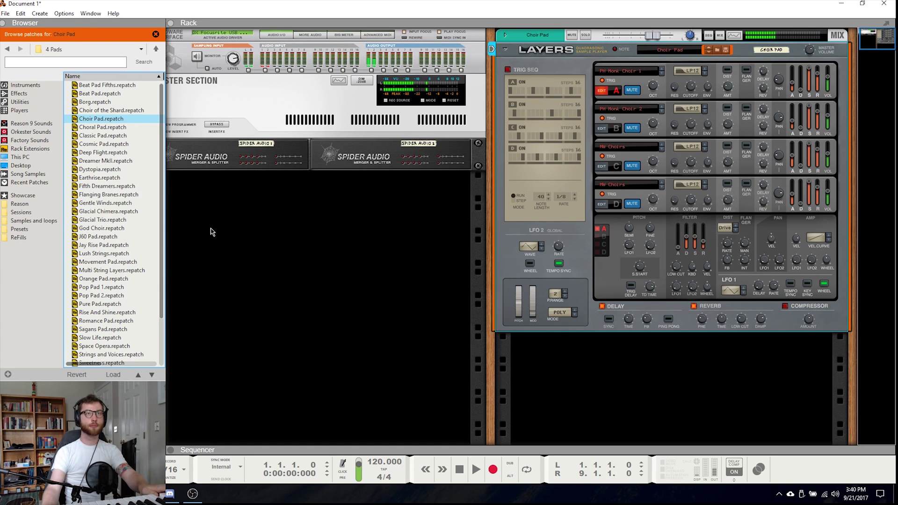
{"action": "scroll", "coordinate": [109, 262], "scroll_direction": "down", "scroll_amount": 1}
{"action": "left_click", "coordinate": [96, 203]}
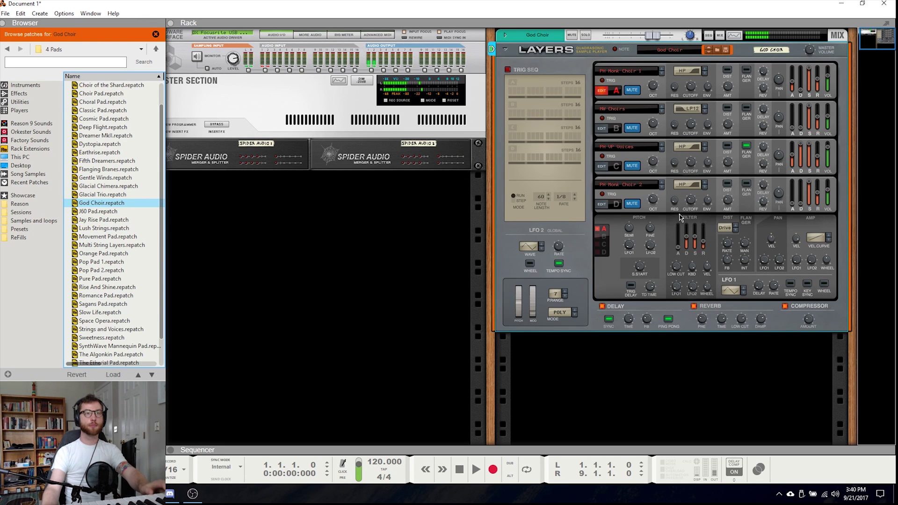
{"action": "left_click_drag", "start_coordinate": [115, 338], "coordinate": [660, 261]}
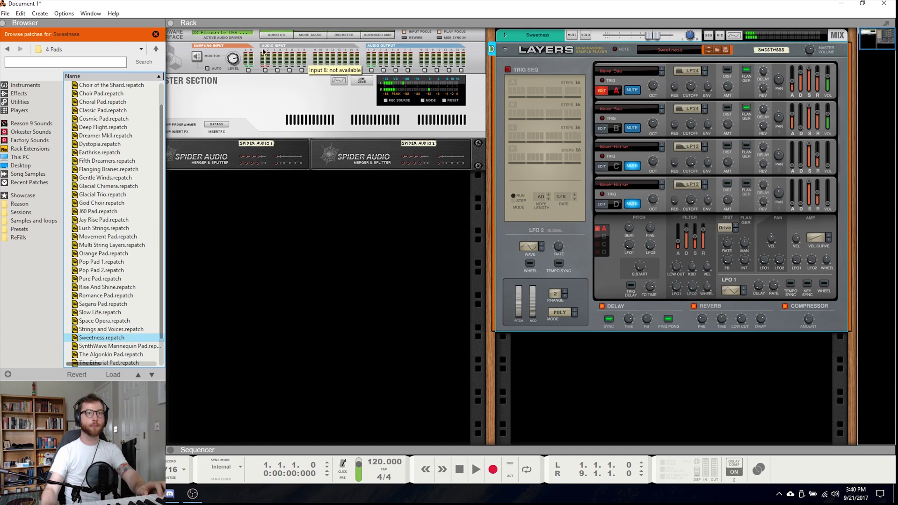
- Audition the patches Beautiful Crunch, JP Love and Romantic Keys from the 3 Poly folder
{"action": "left_click", "coordinate": [155, 49]}
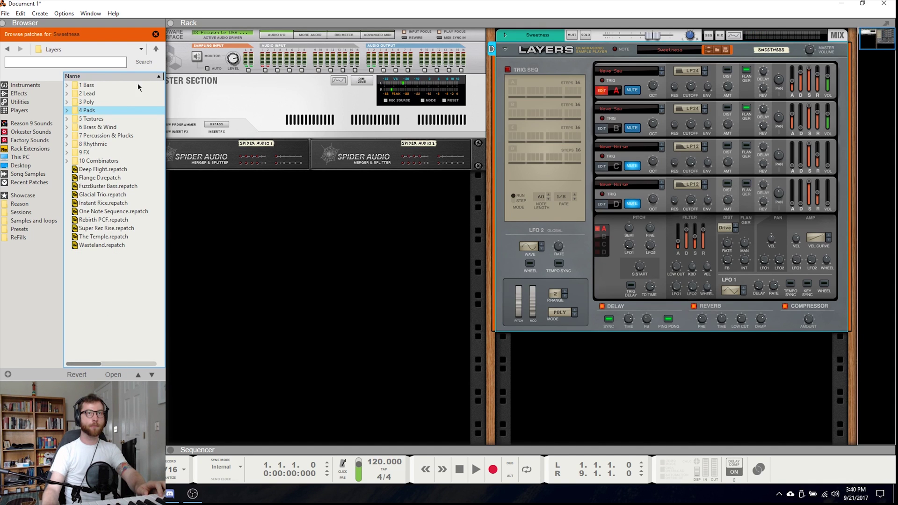
{"action": "left_click", "coordinate": [109, 103]}
{"action": "double_click", "coordinate": [109, 103]}
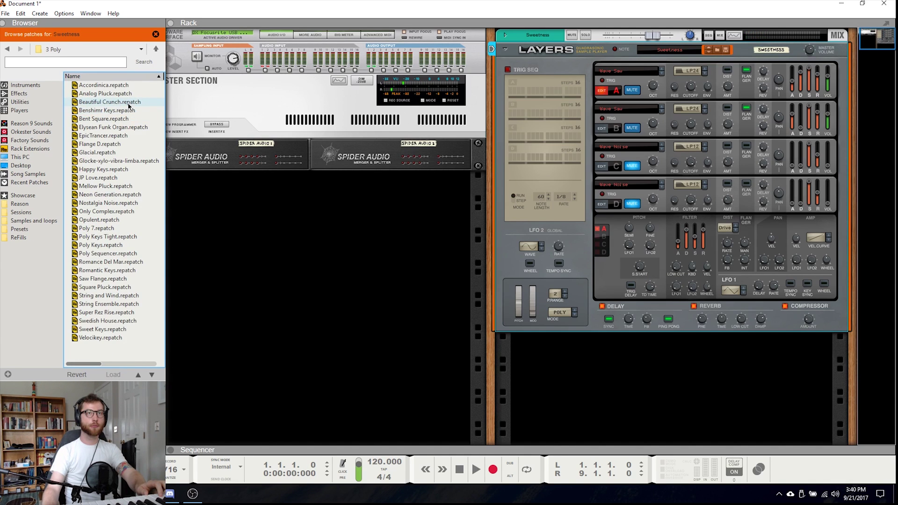
{"action": "left_click", "coordinate": [129, 102]}
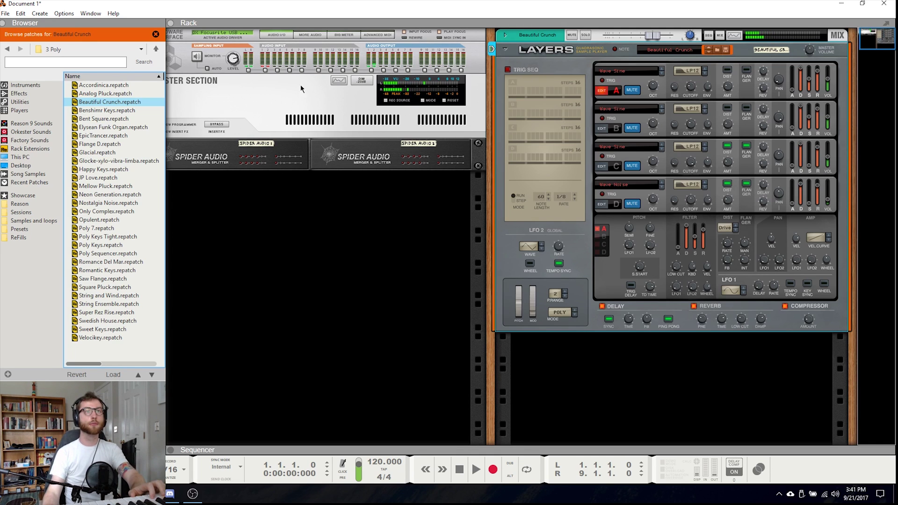
{"action": "left_click", "coordinate": [115, 178]}
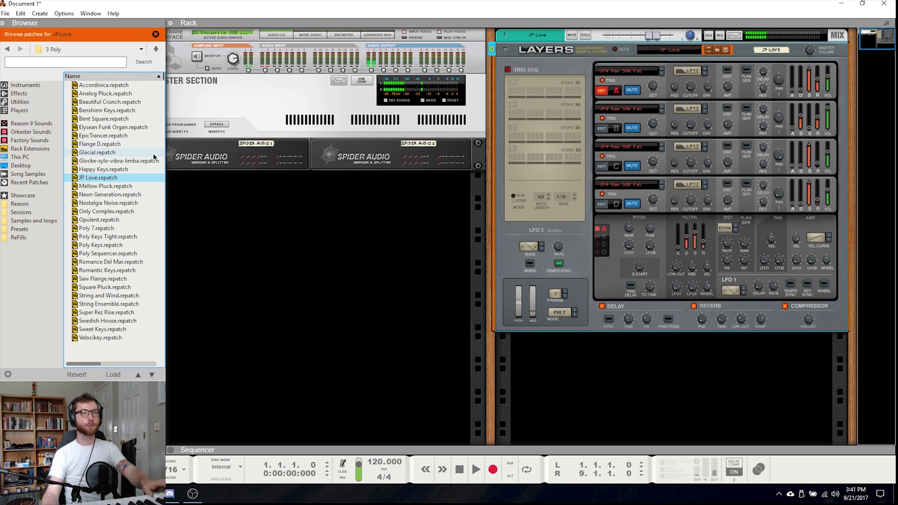
{"action": "left_click", "coordinate": [119, 270]}
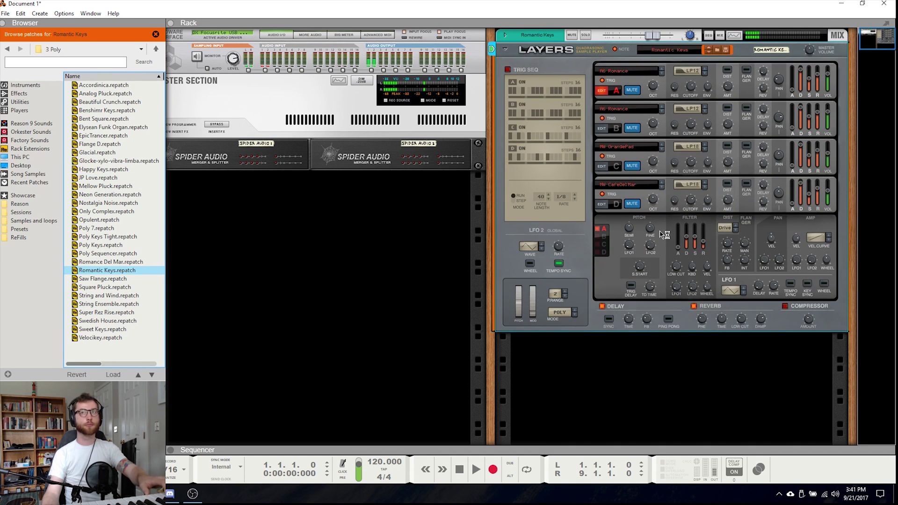
{"action": "mouse_move", "coordinate": [659, 232]}
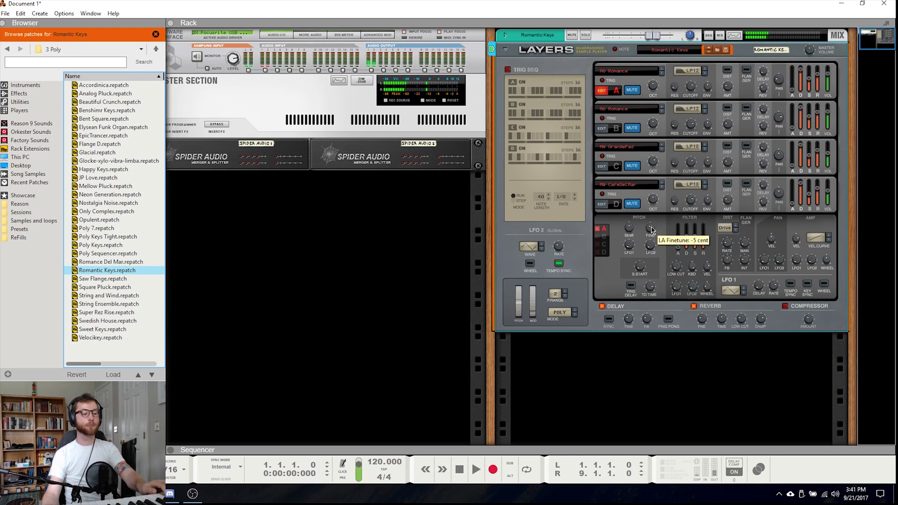
- Load Das Glockenspiel and Poly Brass Lead from the 2 Lead folder, and return to the main Layers patch folder
{"action": "left_click", "coordinate": [160, 53]}
{"action": "double_click", "coordinate": [96, 94]}
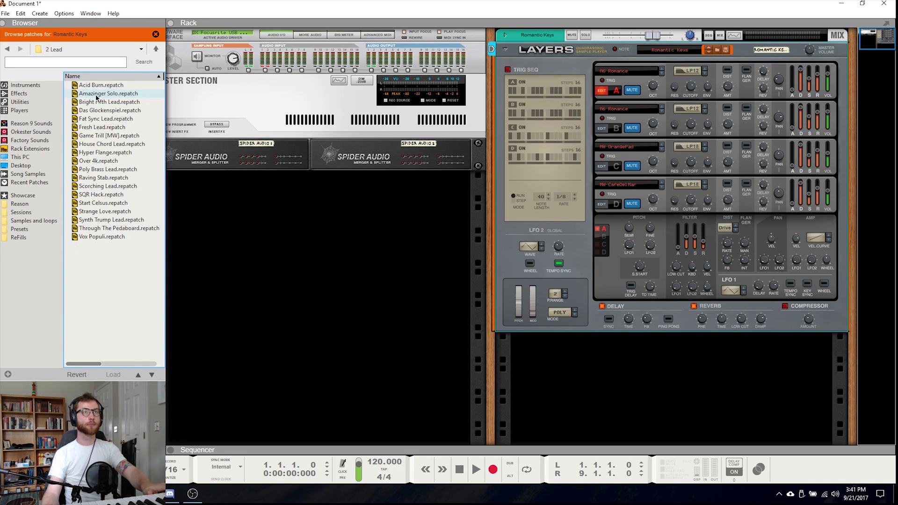
{"action": "left_click", "coordinate": [116, 111]}
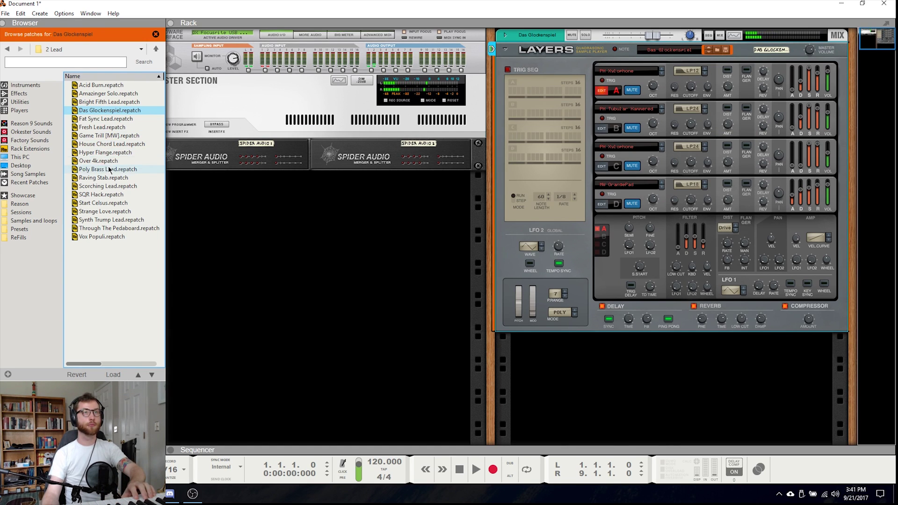
{"action": "left_click", "coordinate": [105, 170]}
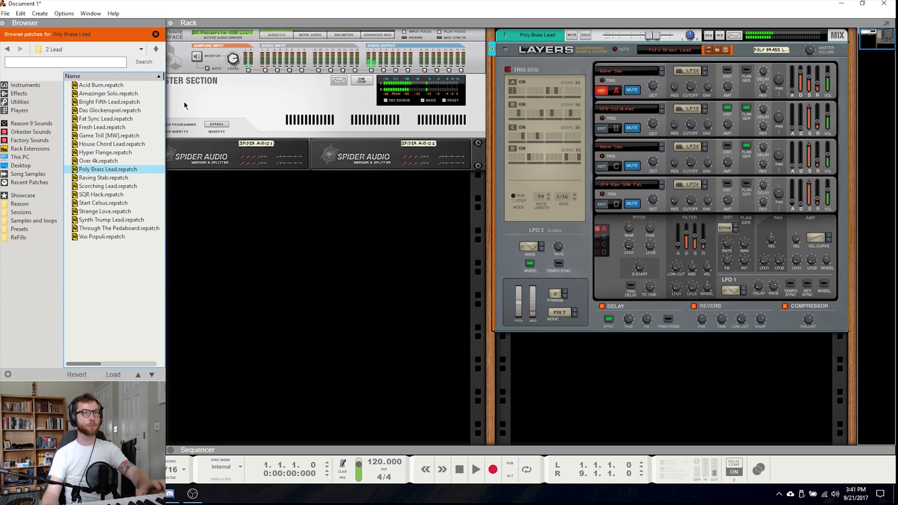
{"action": "left_click", "coordinate": [156, 48]}
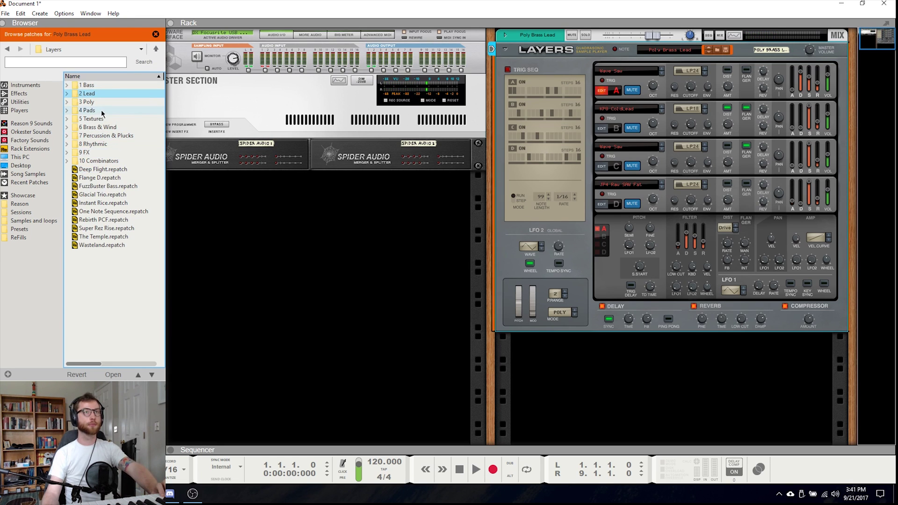
- Load Choke Bass, Overdriven Layer, Sub Romance and Complex Bass from the 1 Bass folder to audition them
{"action": "double_click", "coordinate": [86, 85]}
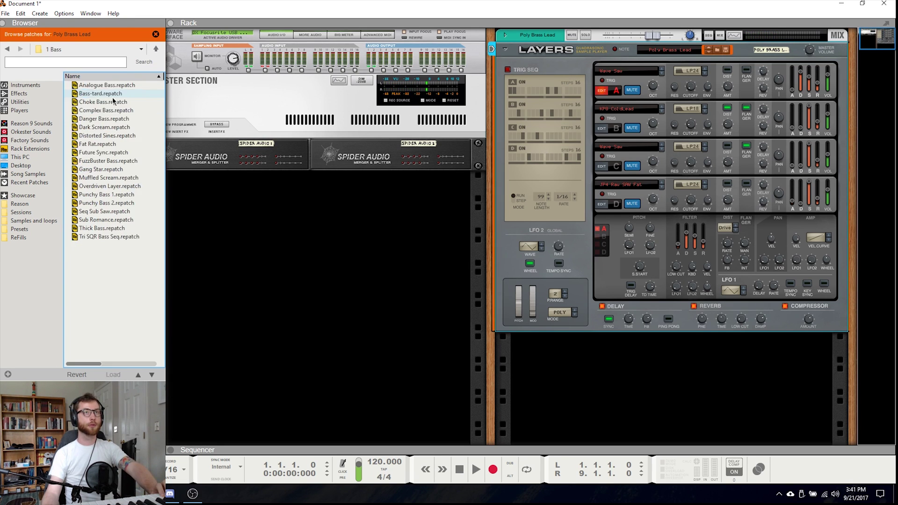
{"action": "left_click", "coordinate": [103, 102]}
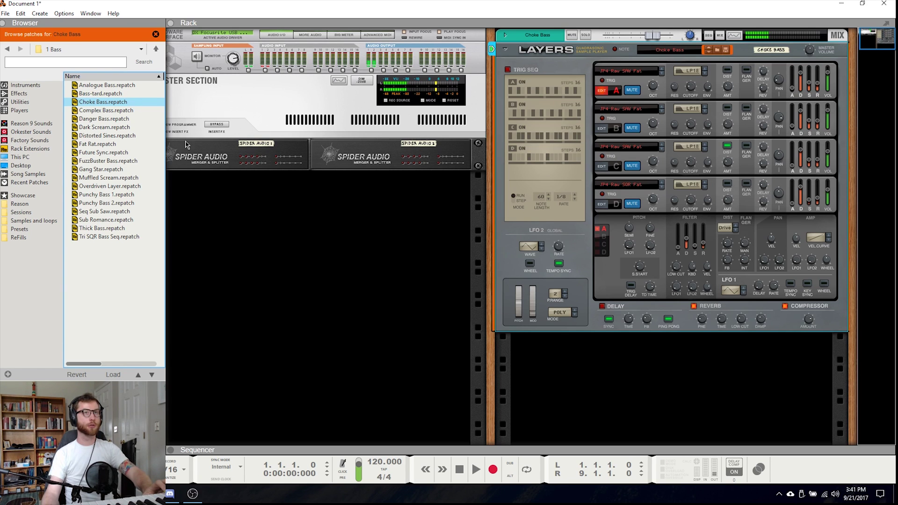
{"action": "left_click", "coordinate": [113, 186]}
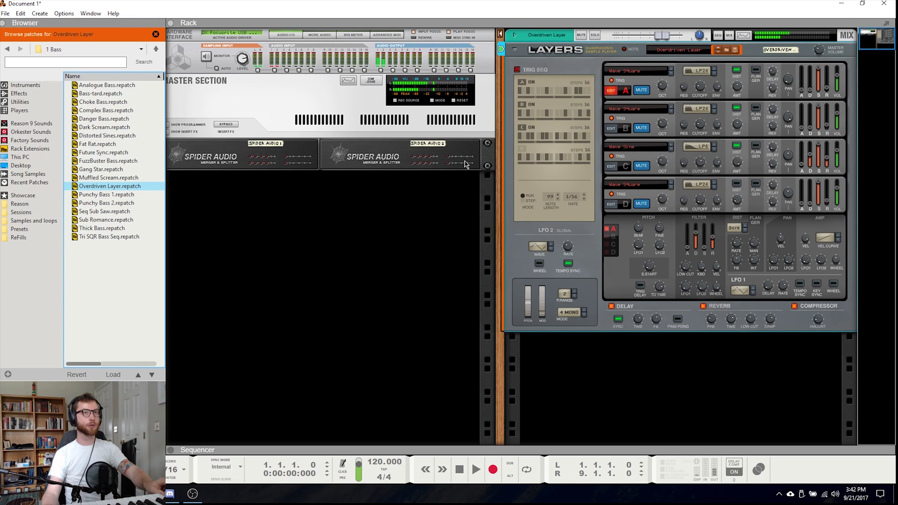
{"action": "left_click", "coordinate": [114, 220]}
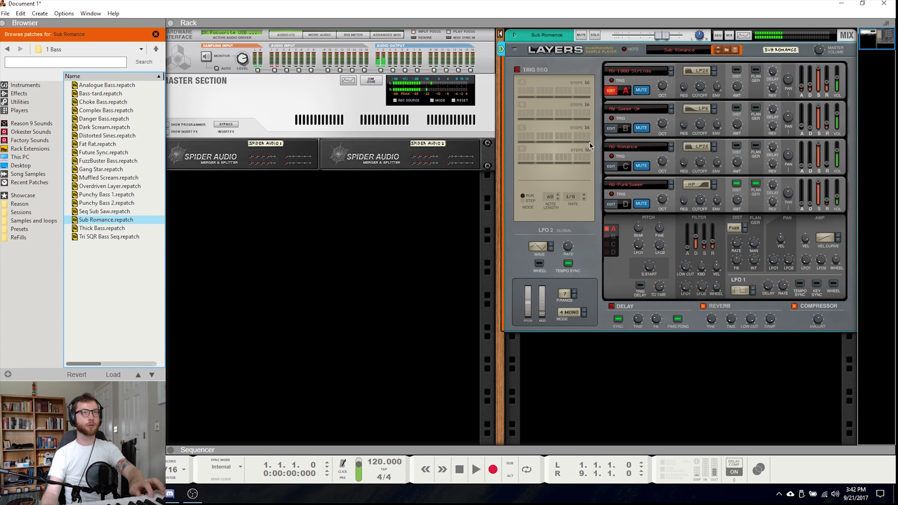
{"action": "left_click", "coordinate": [92, 110]}
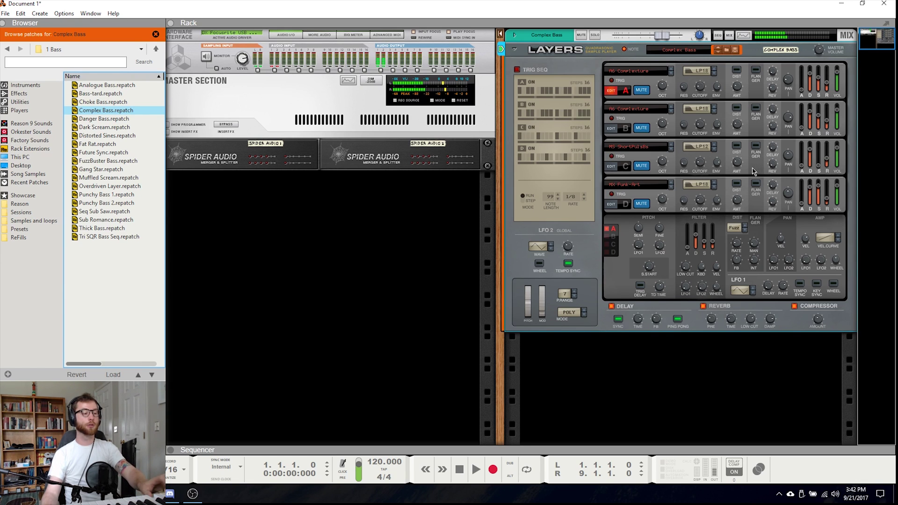
- Audition the patches HypnoticTrancer, Pusher and Bold and Beautiful from the 8 Rhythmic folder
{"action": "left_click", "coordinate": [156, 48]}
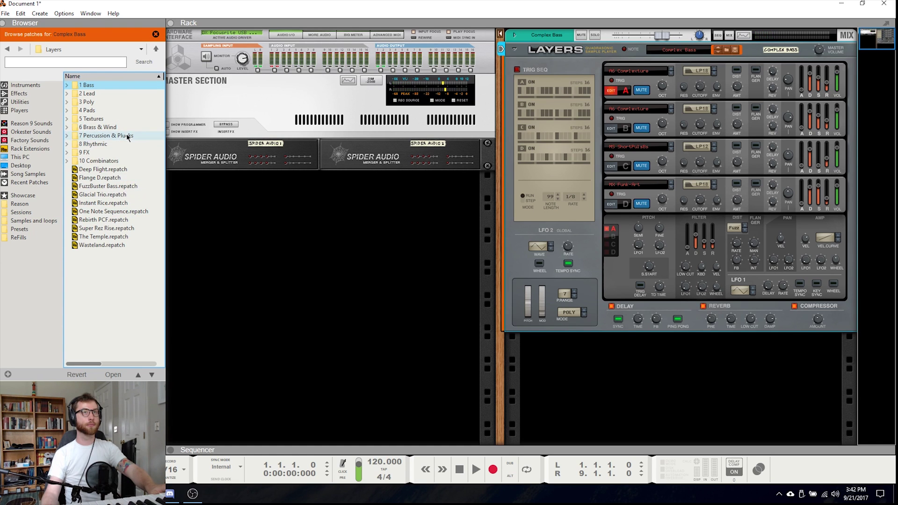
{"action": "double_click", "coordinate": [99, 145]}
{"action": "left_click", "coordinate": [105, 136]}
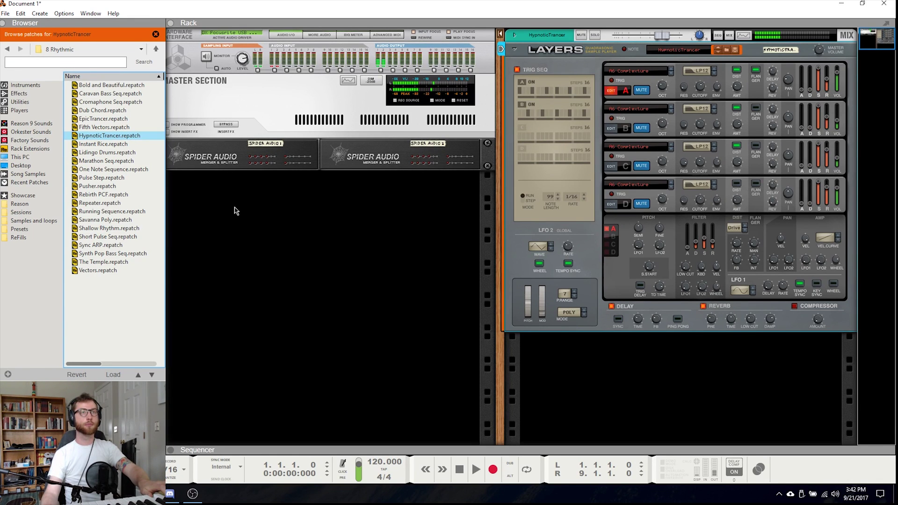
{"action": "left_click", "coordinate": [124, 187]}
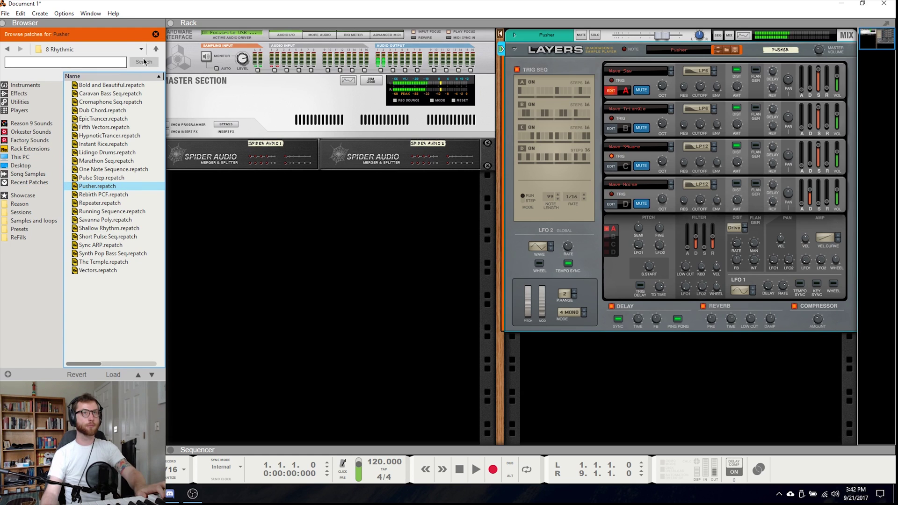
{"action": "left_click", "coordinate": [154, 85]}
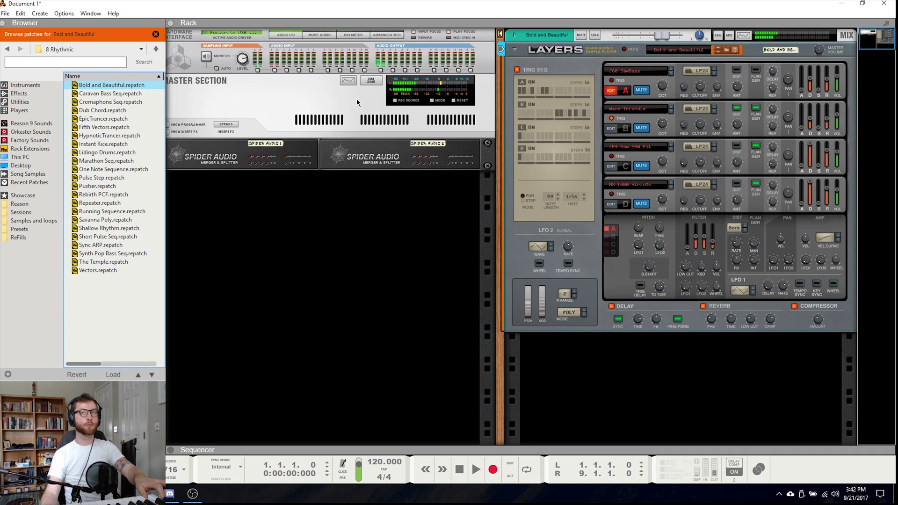
- Load Dream Keys from the 10 Combinators folder and look through the devices inside the Combinator
{"action": "left_click", "coordinate": [157, 49]}
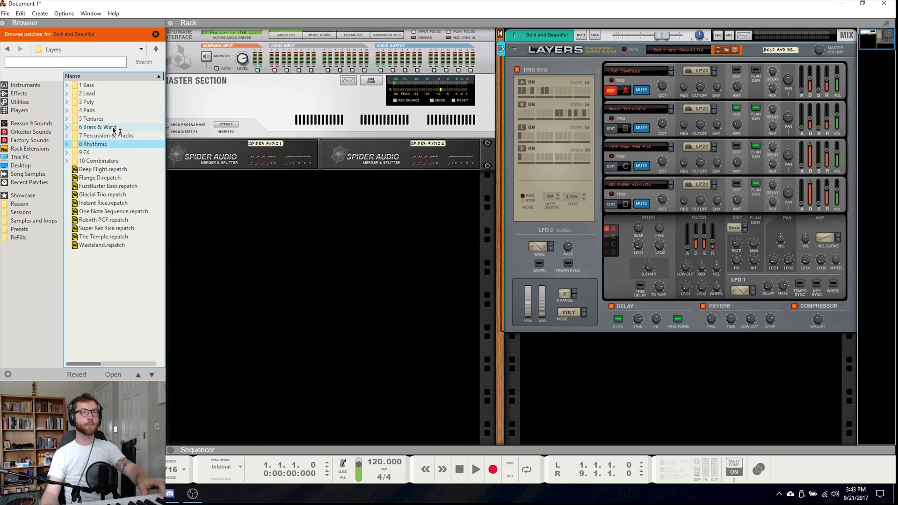
{"action": "double_click", "coordinate": [112, 160]}
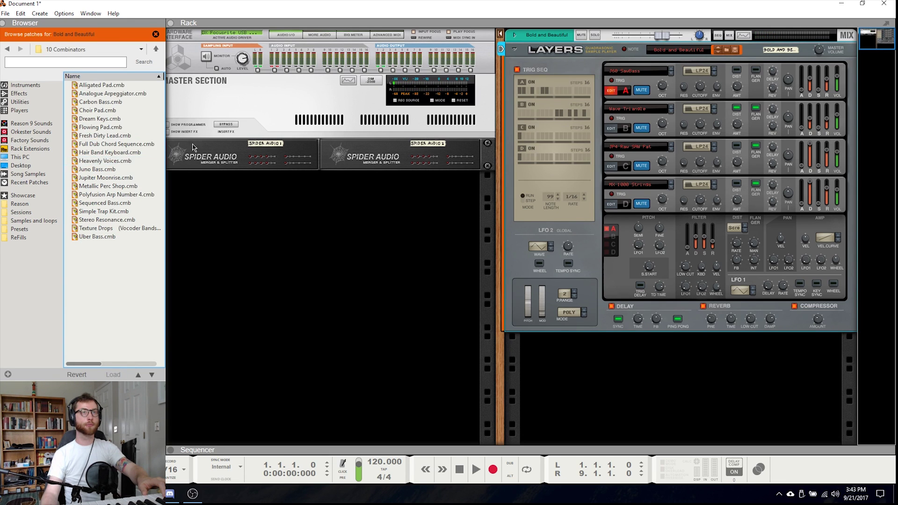
{"action": "left_click", "coordinate": [110, 122]}
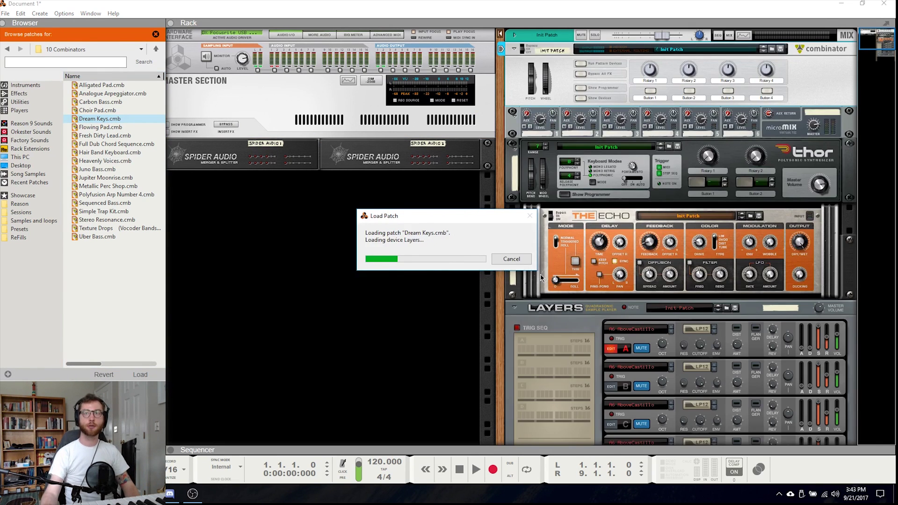
{"action": "left_click", "coordinate": [579, 98]}
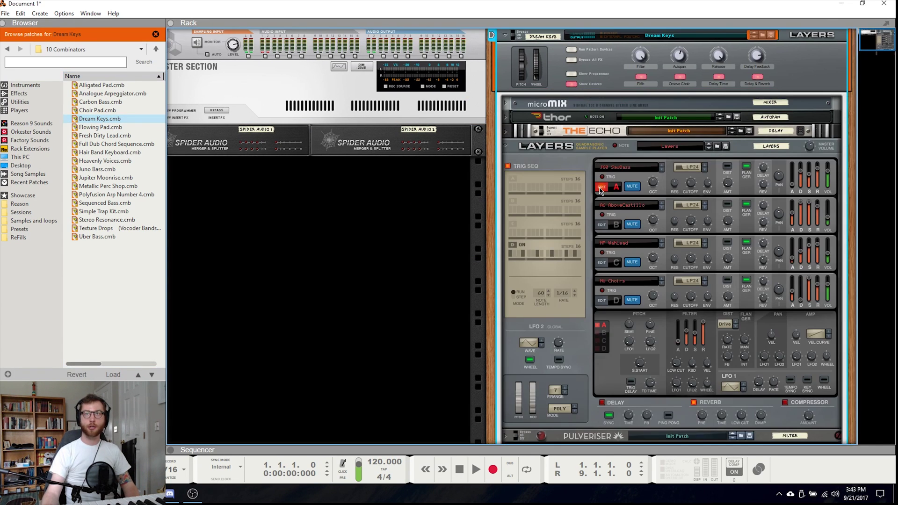
{"action": "scroll", "coordinate": [564, 296], "scroll_direction": "up", "scroll_amount": 1}
{"action": "scroll", "coordinate": [564, 296], "scroll_direction": "down", "scroll_amount": 3}
{"action": "scroll", "coordinate": [566, 310], "scroll_direction": "up", "scroll_amount": 4}
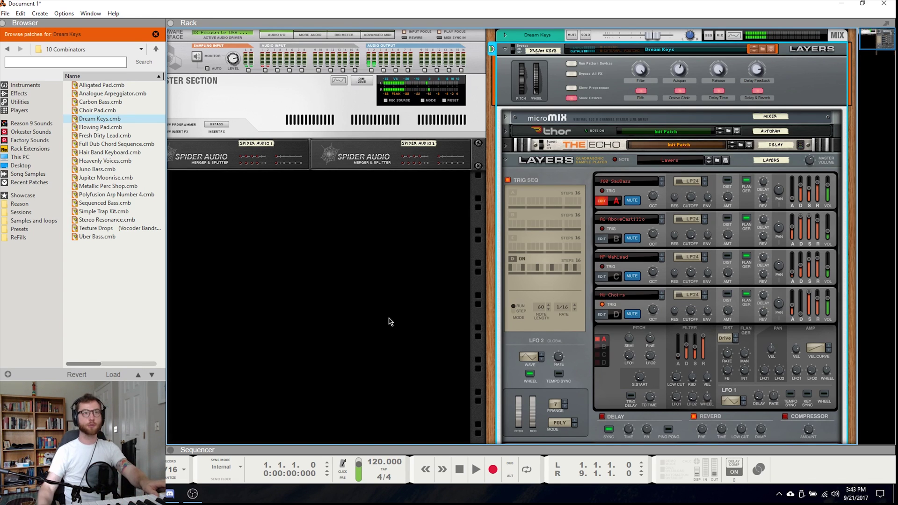
- Load Stereo Resonance into the Combinator, look over its devices, and replace it with Jupiter Moonrise
{"action": "left_click_drag", "start_coordinate": [117, 220], "coordinate": [515, 223]}
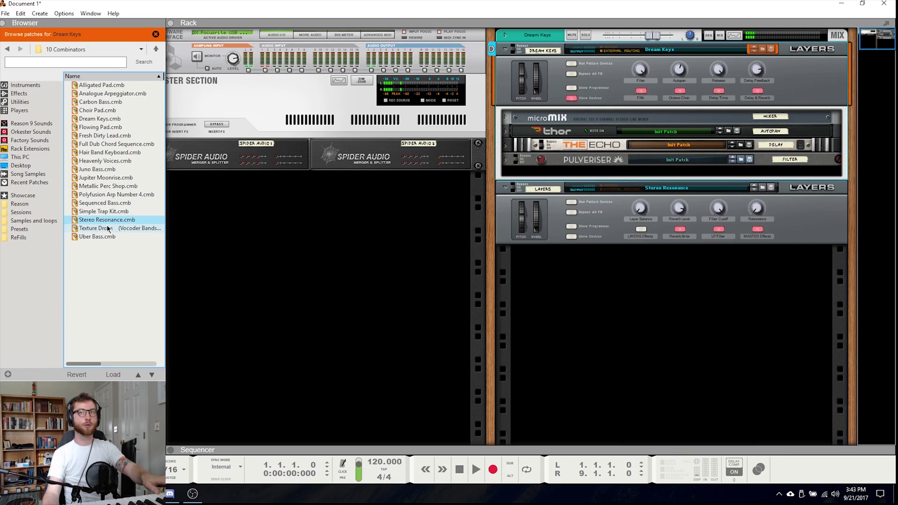
{"action": "scroll", "coordinate": [563, 271], "scroll_direction": "down", "scroll_amount": 10}
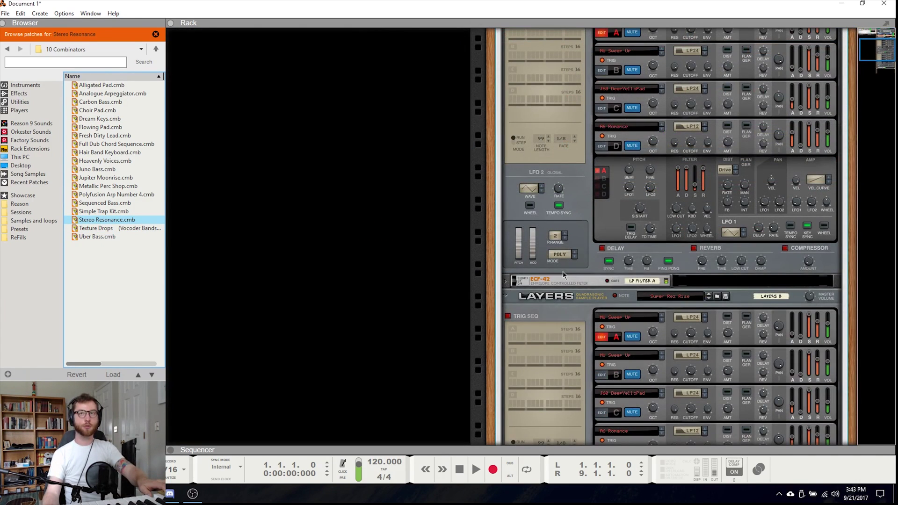
{"action": "scroll", "coordinate": [562, 271], "scroll_direction": "up", "scroll_amount": 5}
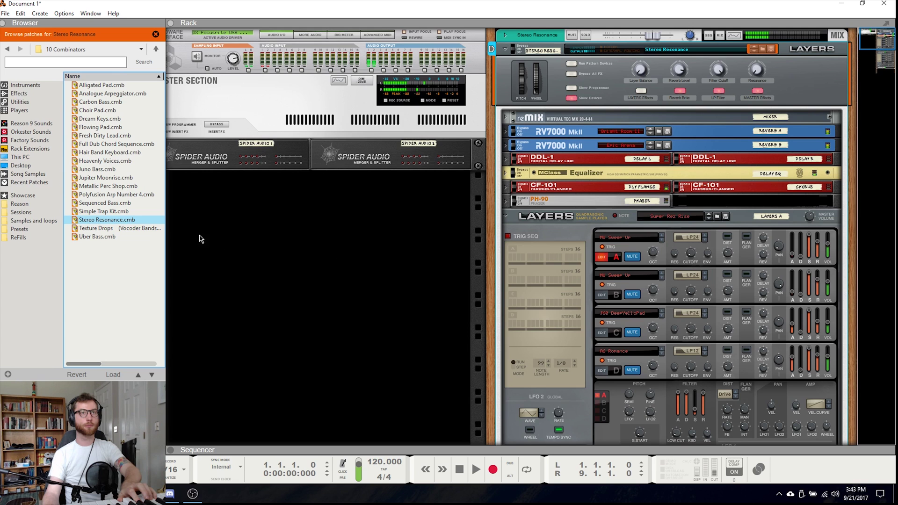
{"action": "left_click", "coordinate": [114, 177]}
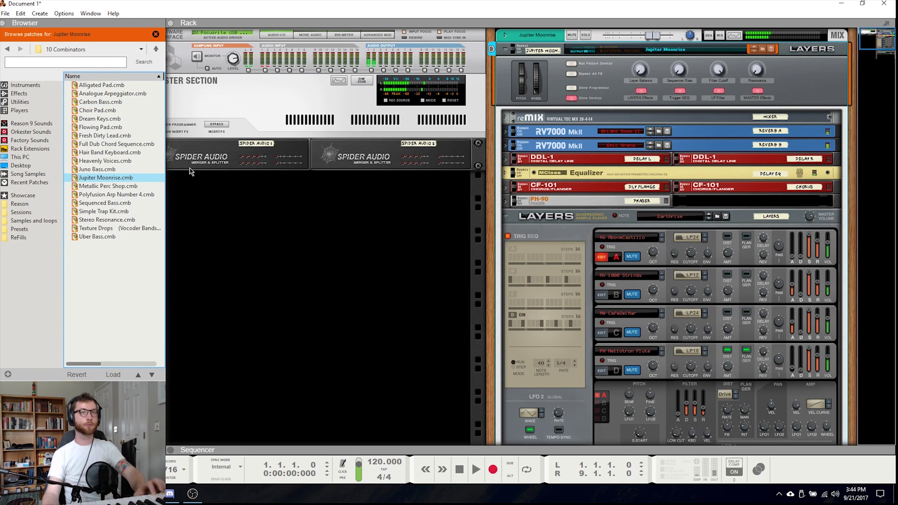
- Look through the devices inside the Jupiter Moonrise Combinator and return the browser to the main Layers patch folder
{"action": "left_click", "coordinate": [275, 229]}
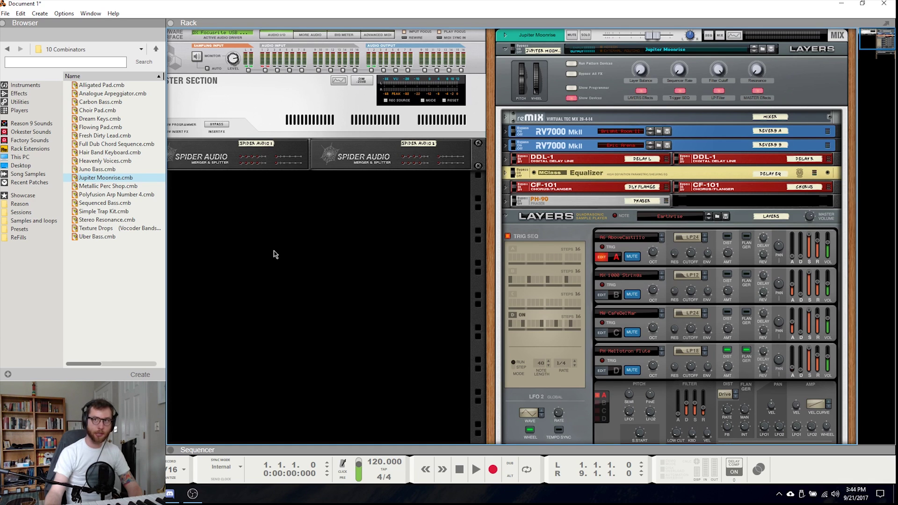
{"action": "scroll", "coordinate": [275, 254], "scroll_direction": "down", "scroll_amount": 5}
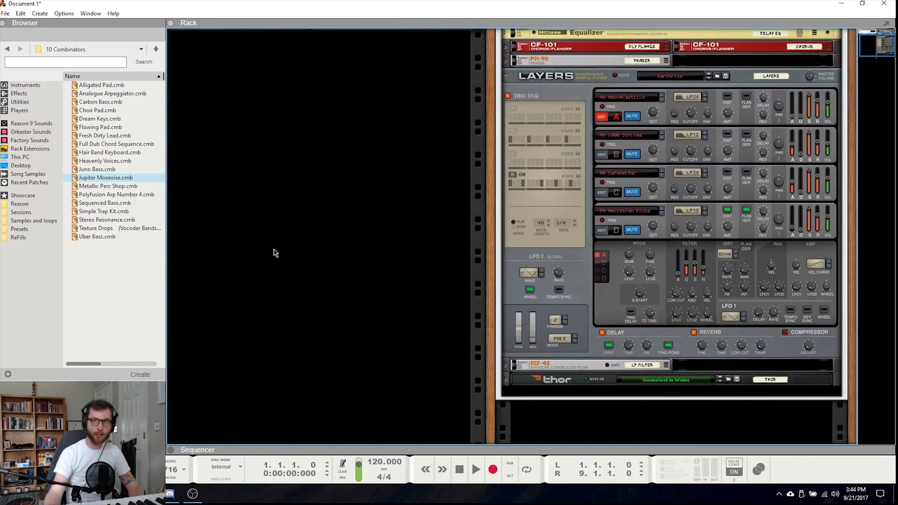
{"action": "scroll", "coordinate": [275, 253], "scroll_direction": "down", "scroll_amount": 2}
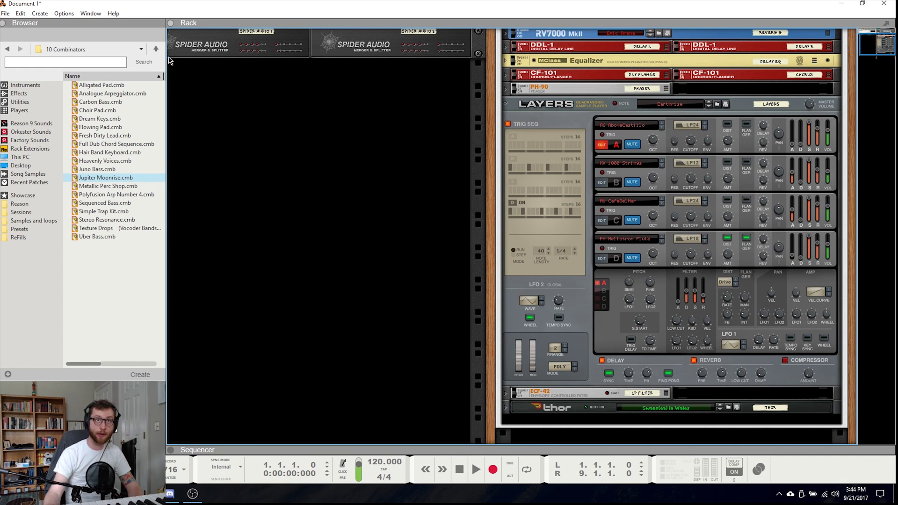
{"action": "left_click", "coordinate": [155, 49]}
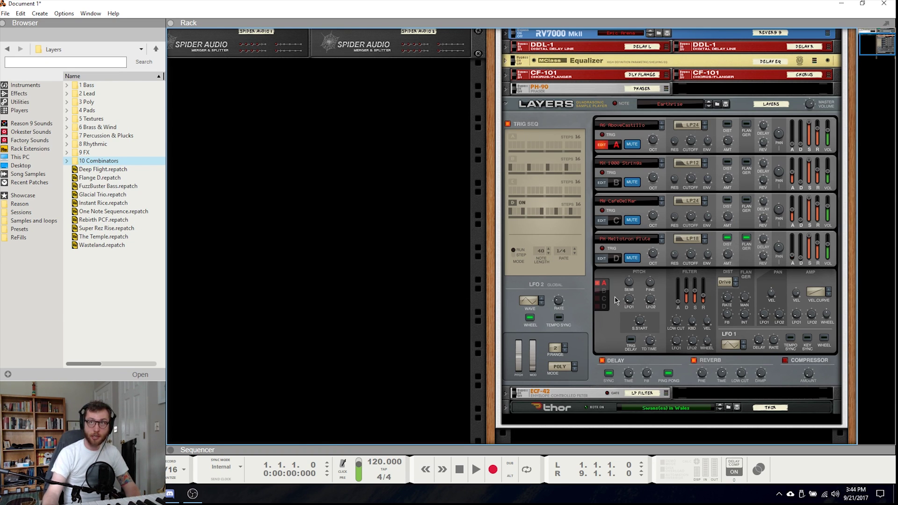
- Examine the list of sampled sounds available for layer C, and leave its sound selection without choosing another
{"action": "left_click", "coordinate": [657, 205]}
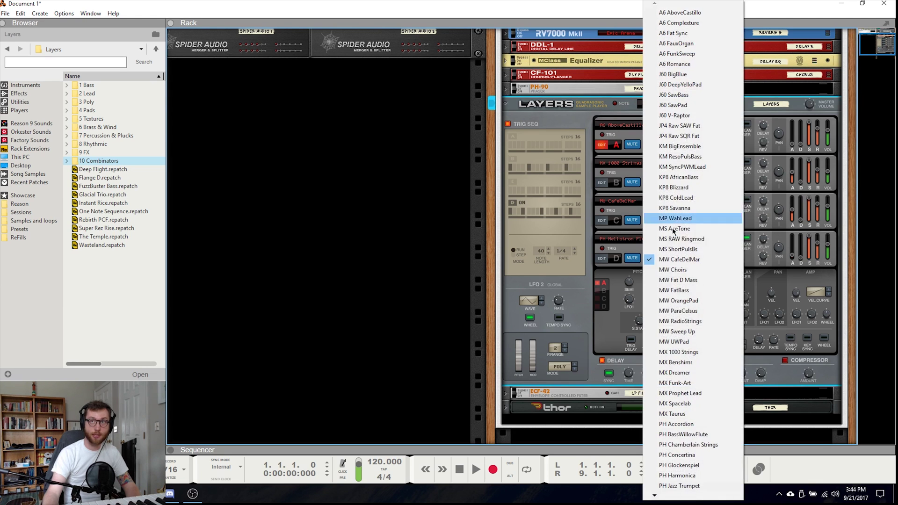
{"action": "mouse_move", "coordinate": [660, 497]}
{"action": "left_click", "coordinate": [429, 390]}
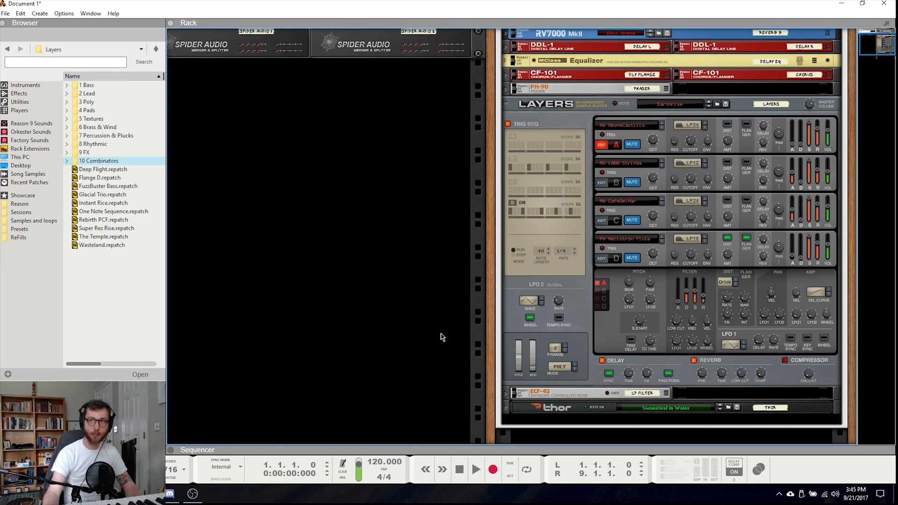
{"action": "scroll", "coordinate": [443, 337], "scroll_direction": "down", "scroll_amount": 3}
{"action": "scroll", "coordinate": [442, 337], "scroll_direction": "up", "scroll_amount": 5}
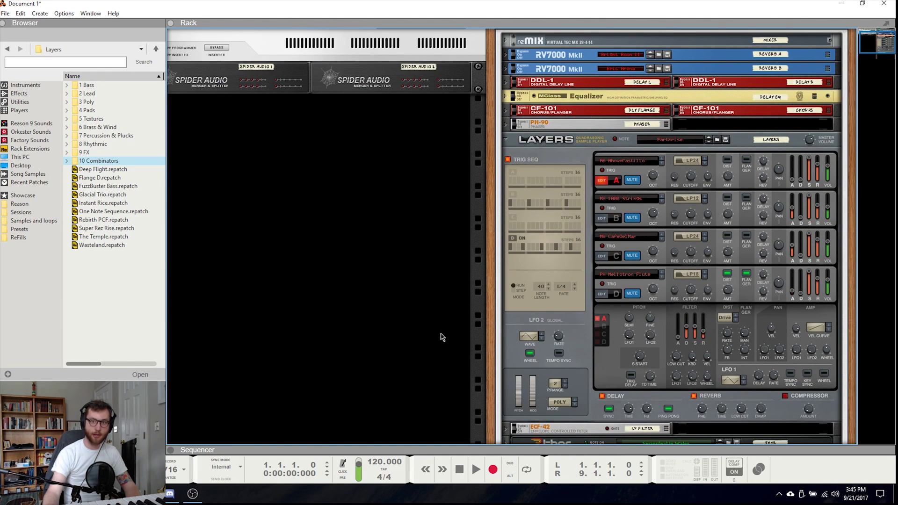